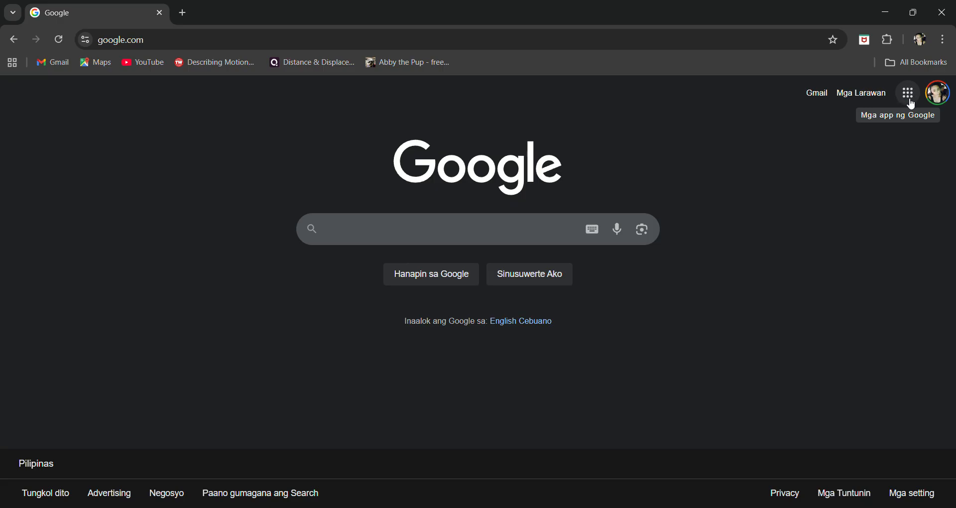
# Switch to Google Drive and create a new folder named QUIZ
pyautogui.click(912, 104)
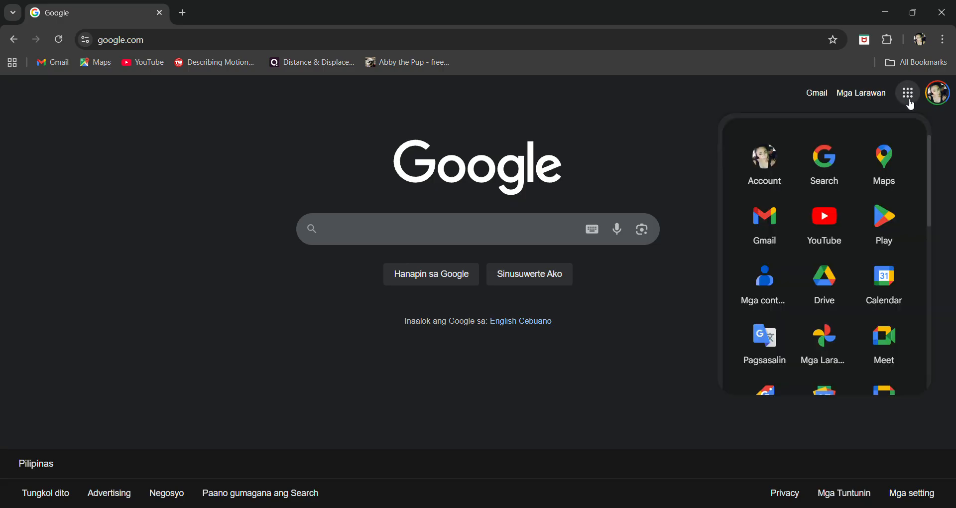
pyautogui.click(821, 288)
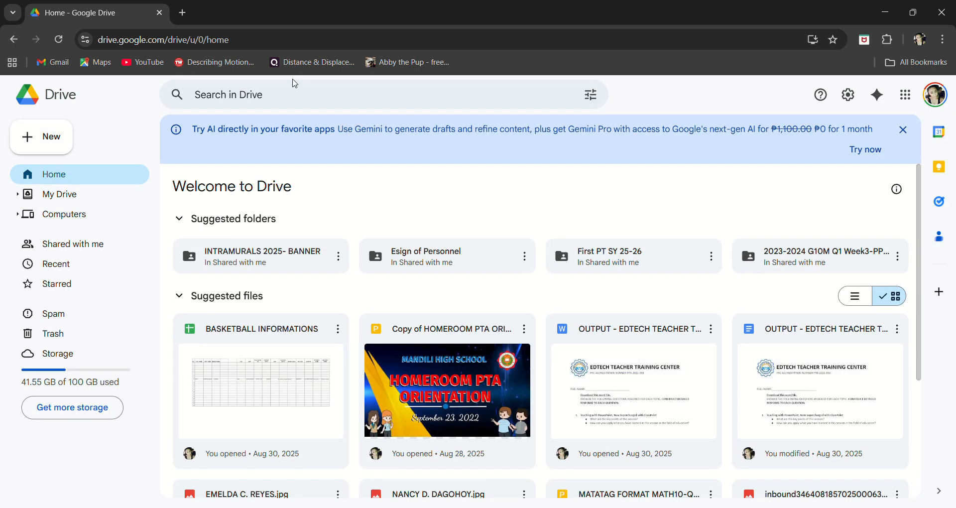
pyautogui.click(44, 141)
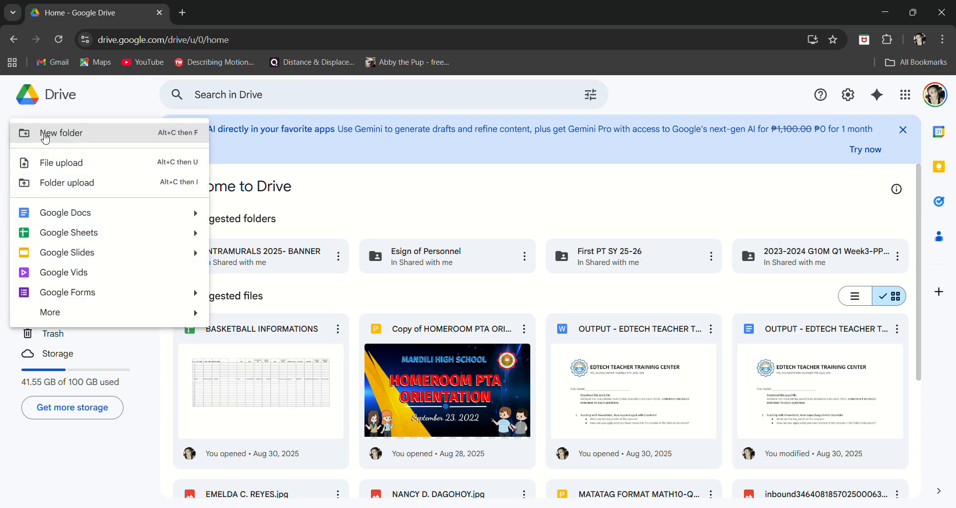
pyautogui.click(45, 141)
pyautogui.write('QUIZ')
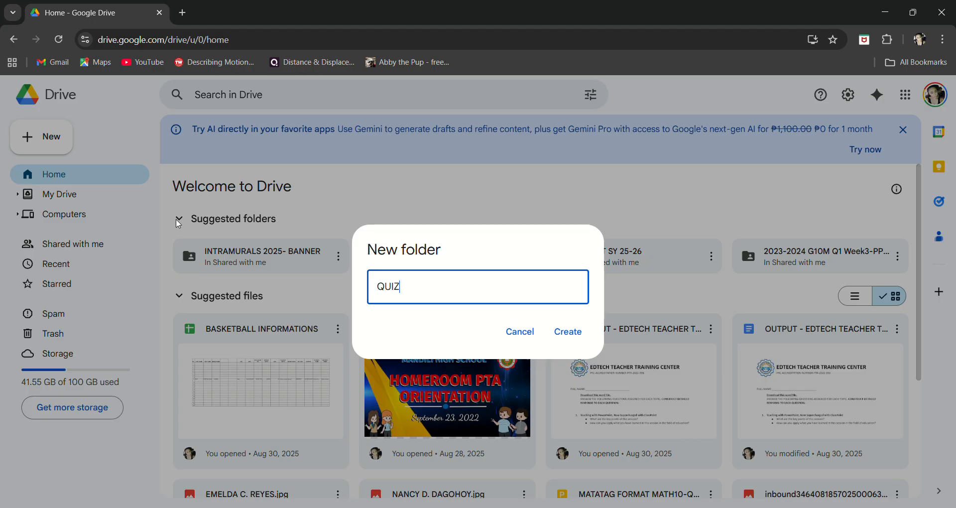
pyautogui.click(568, 332)
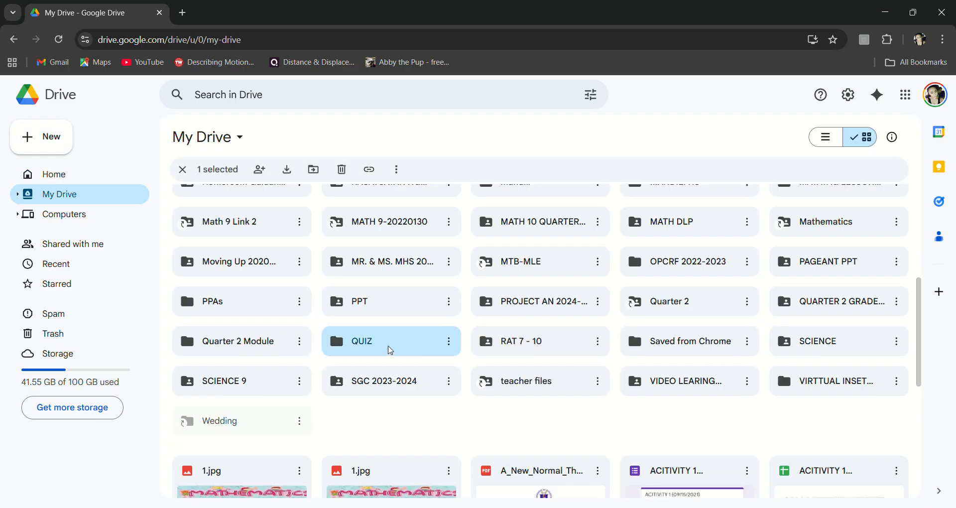
# Open the QUIZ folder and create a blank Google Form in it
pyautogui.doubleClick(390, 350)
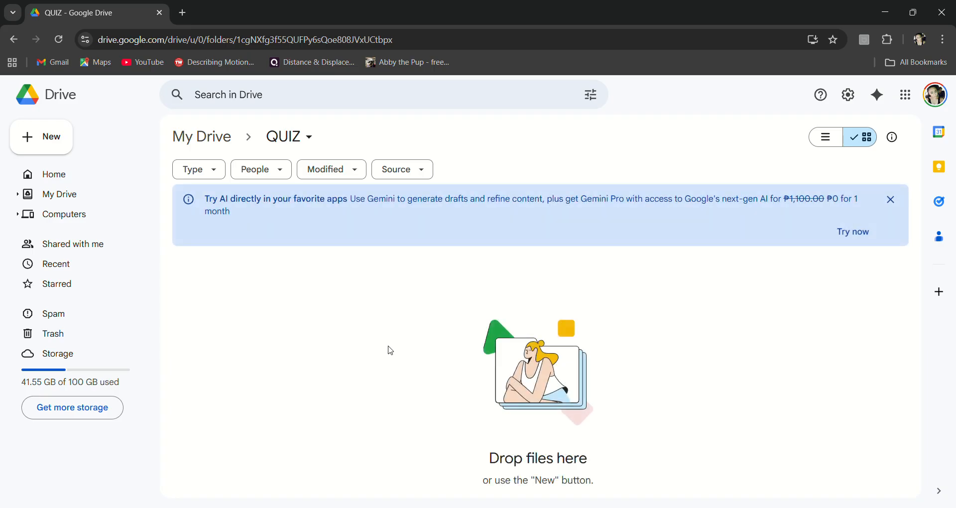
pyautogui.click(34, 146)
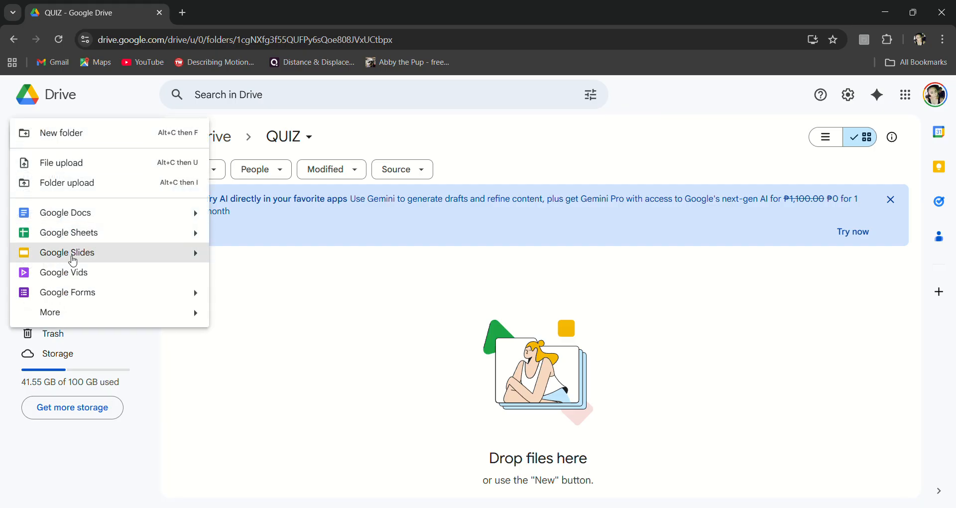
pyautogui.click(69, 294)
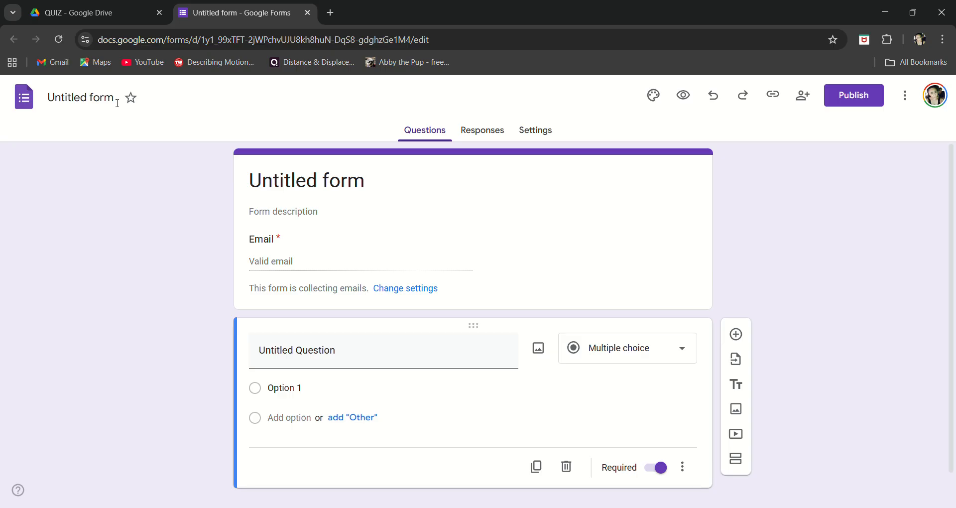
# Rename the untitled form as "QUIZ NO. 1: SEQUENCE & PATTERNS"
pyautogui.click(98, 103)
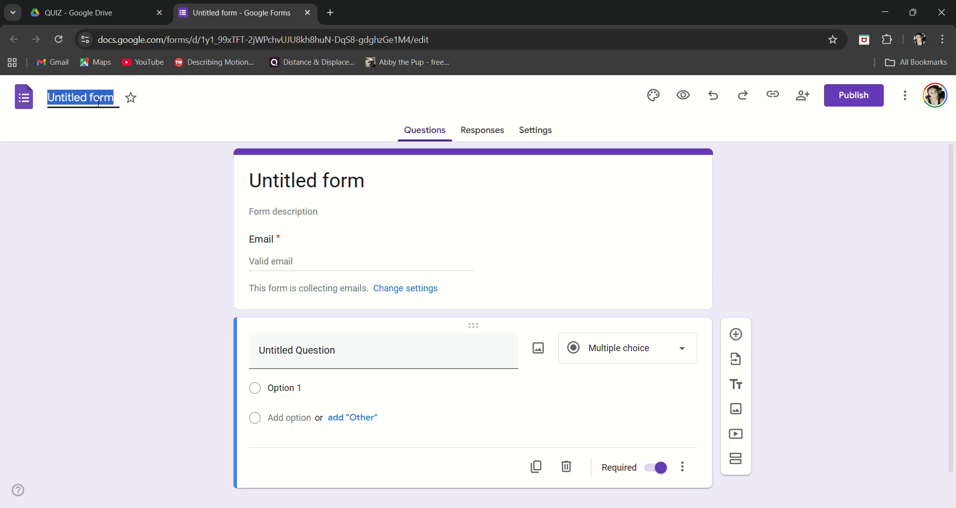
pyautogui.write('QUI')
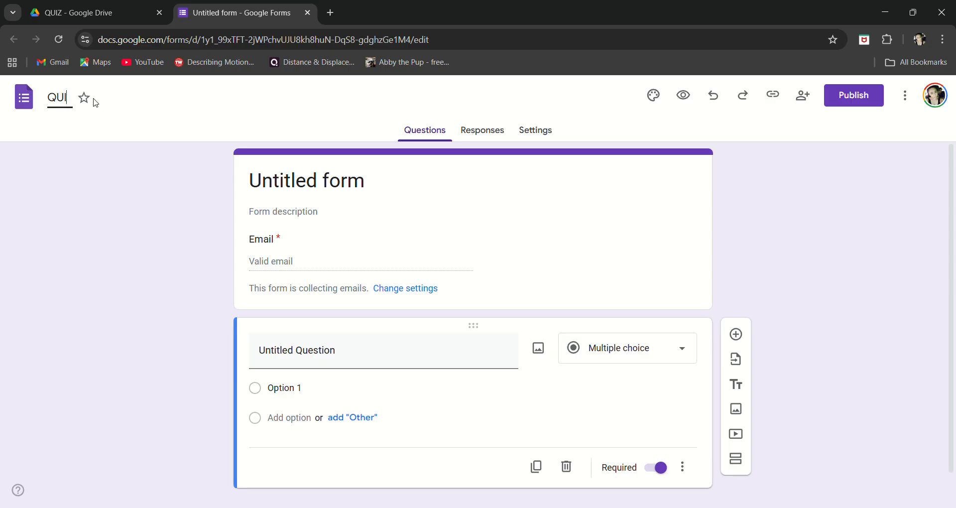
pyautogui.write('Z NO. 1: SEQUENCE')
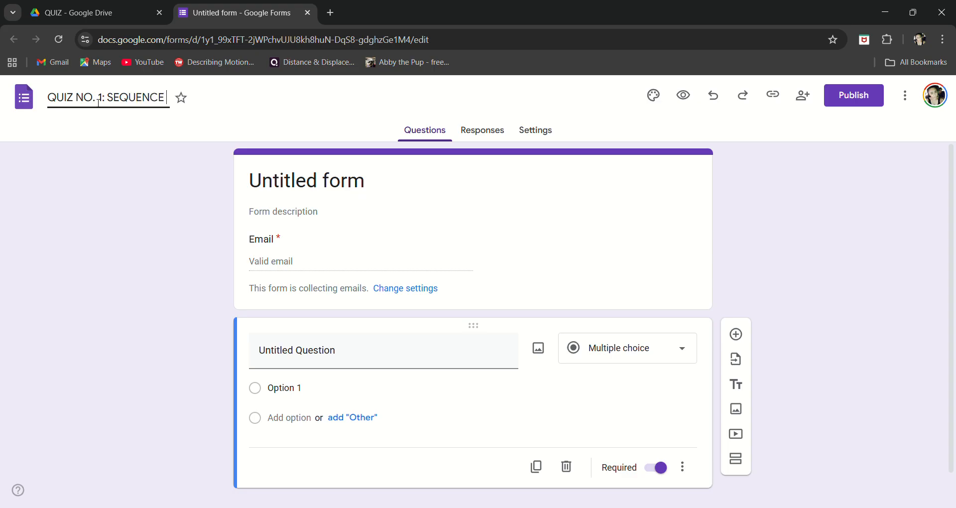
pyautogui.write(' & PATTE')
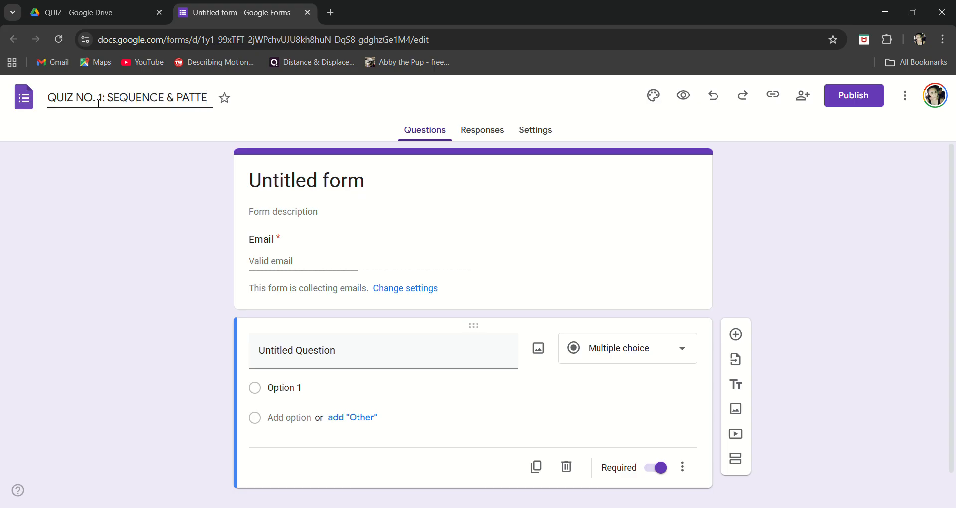
pyautogui.write('RNS')
pyautogui.click(174, 176)
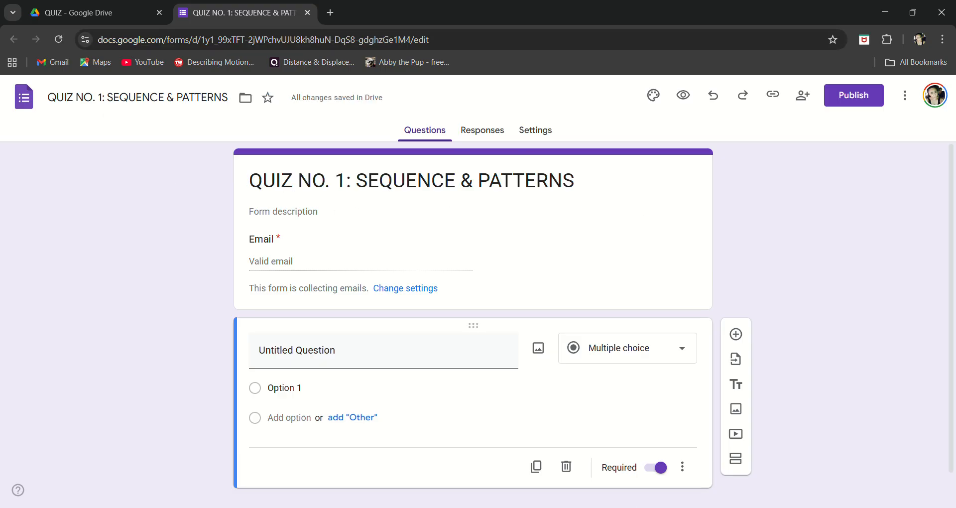
# Enter the form description "Instructions: Read each question carefully and choose the best answer from the oprions."
pyautogui.click(297, 220)
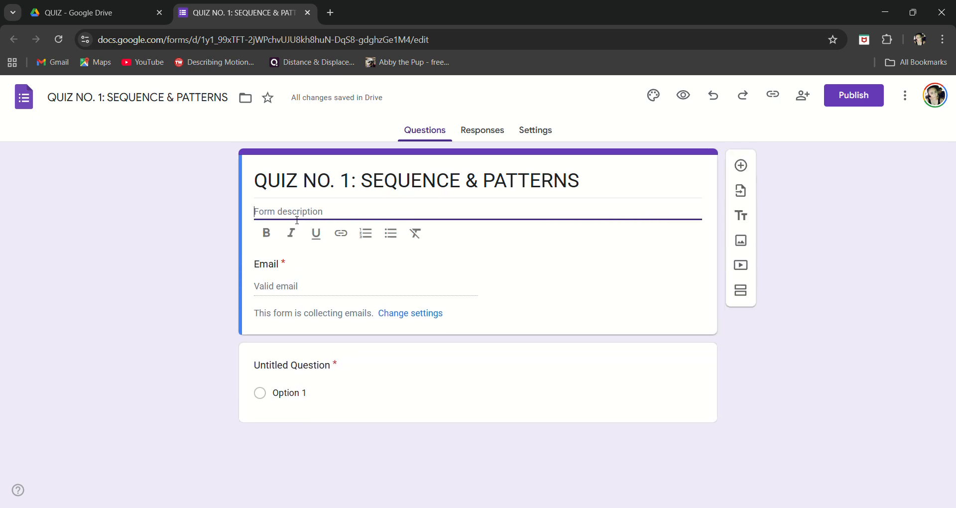
pyautogui.click(592, 335)
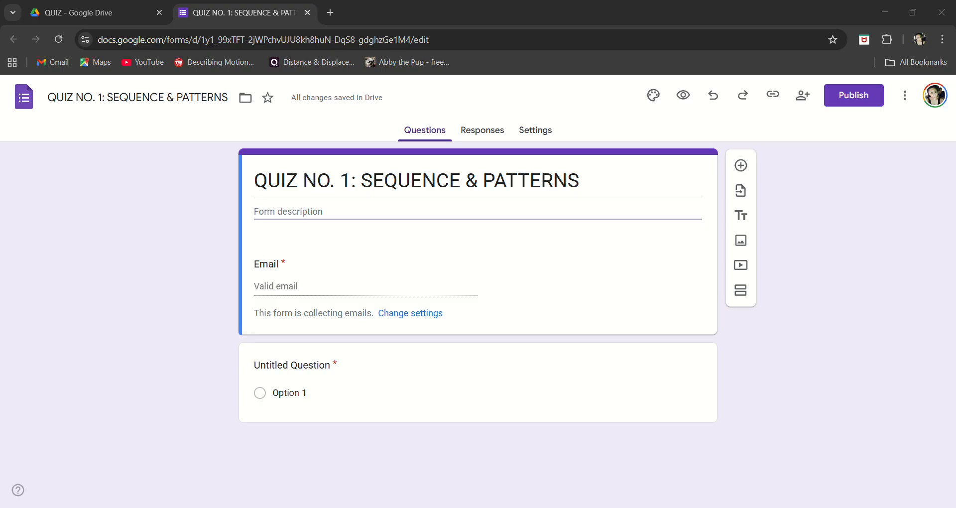
pyautogui.hotkey('alt', 'Tab')
pyautogui.write('Instructions: Read each question carefully and choose the best answer from the')
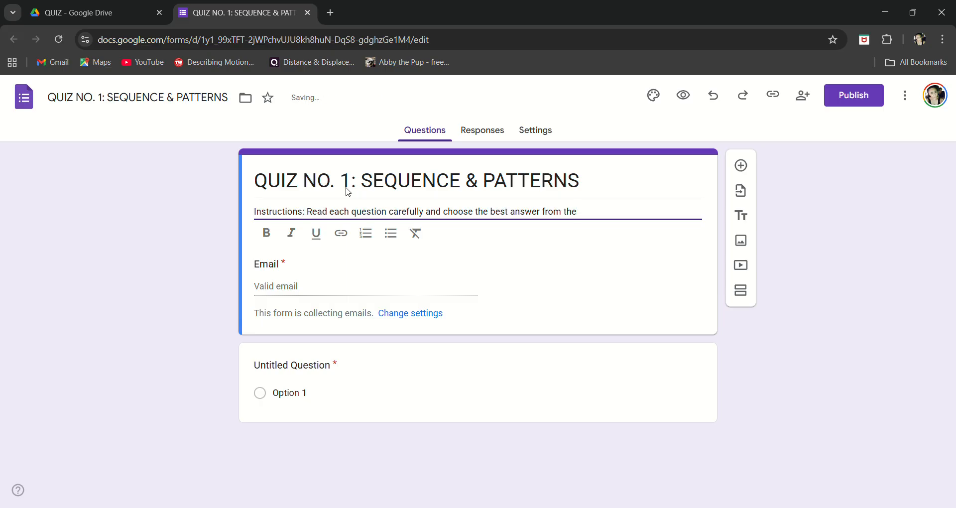
pyautogui.write('oprions.')
pyautogui.click(506, 115)
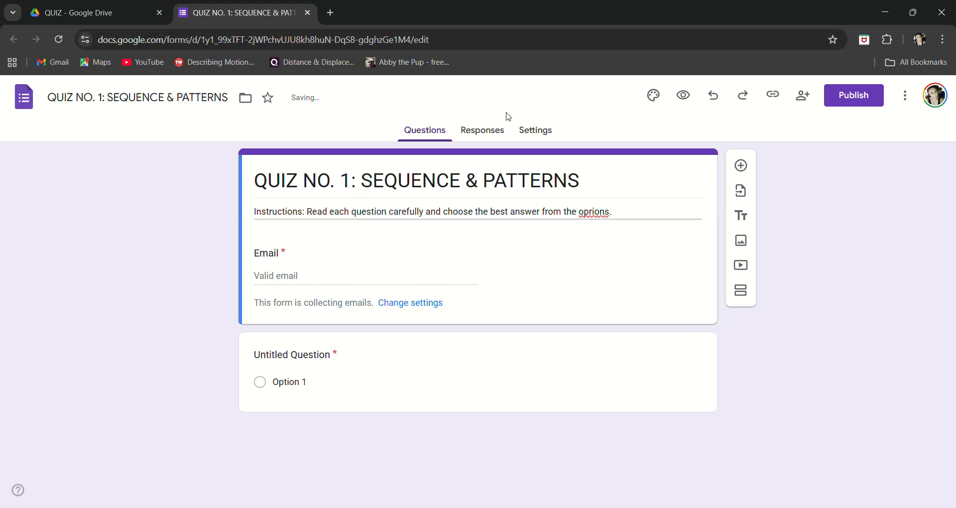
# Make the form a quiz and review its grading and response-collection settings
pyautogui.click(551, 135)
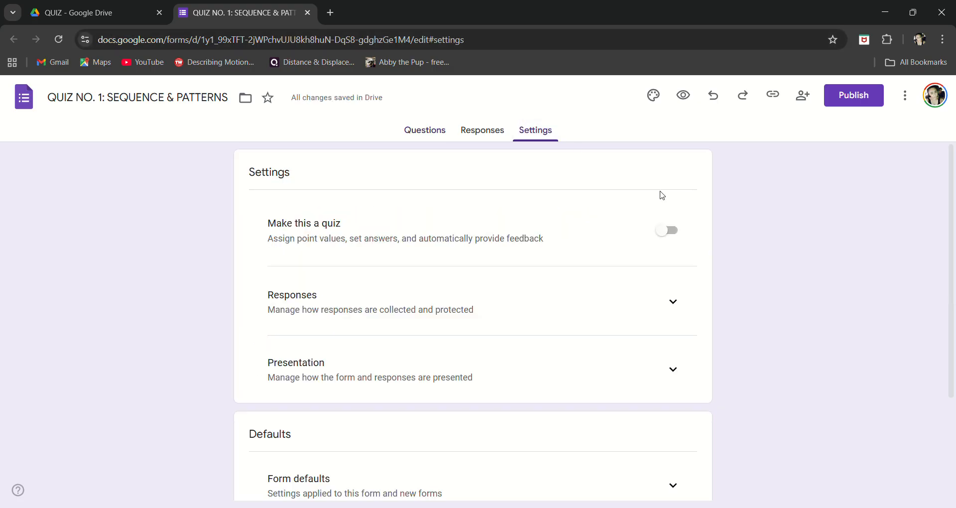
pyautogui.click(675, 237)
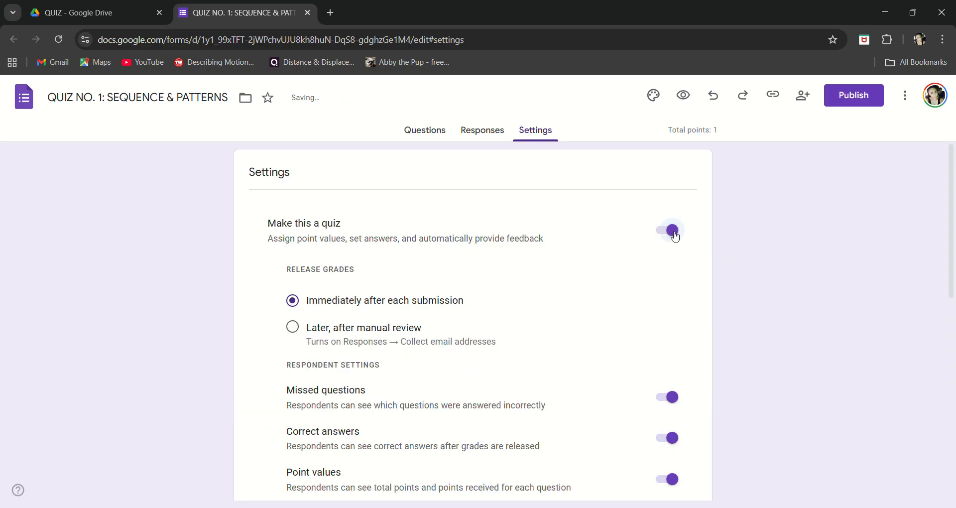
pyautogui.moveTo(952, 192); pyautogui.dragTo(955, 284)
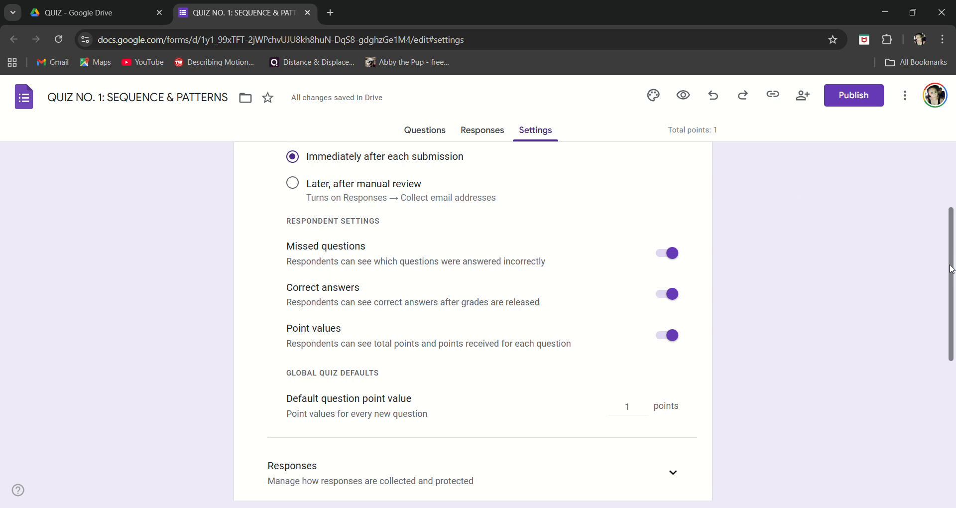
pyautogui.moveTo(951, 271); pyautogui.dragTo(948, 400)
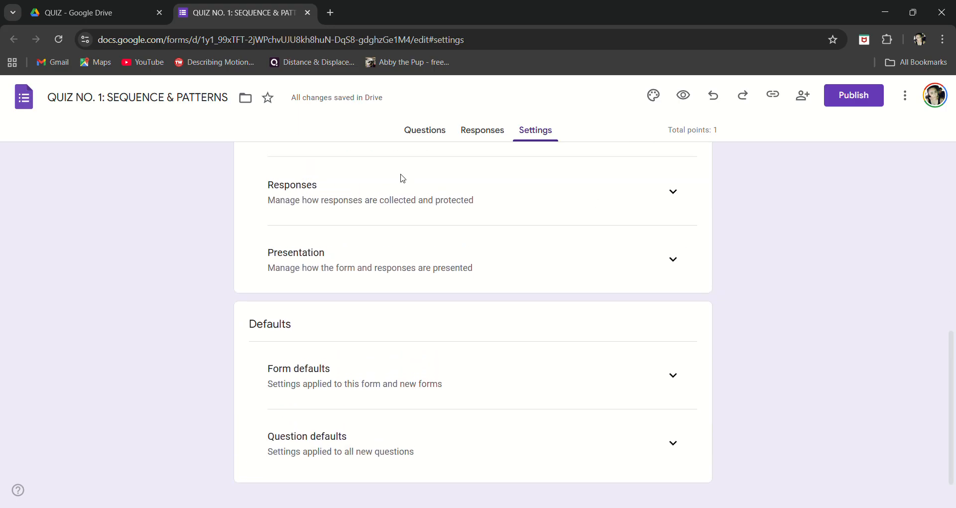
pyautogui.click(674, 194)
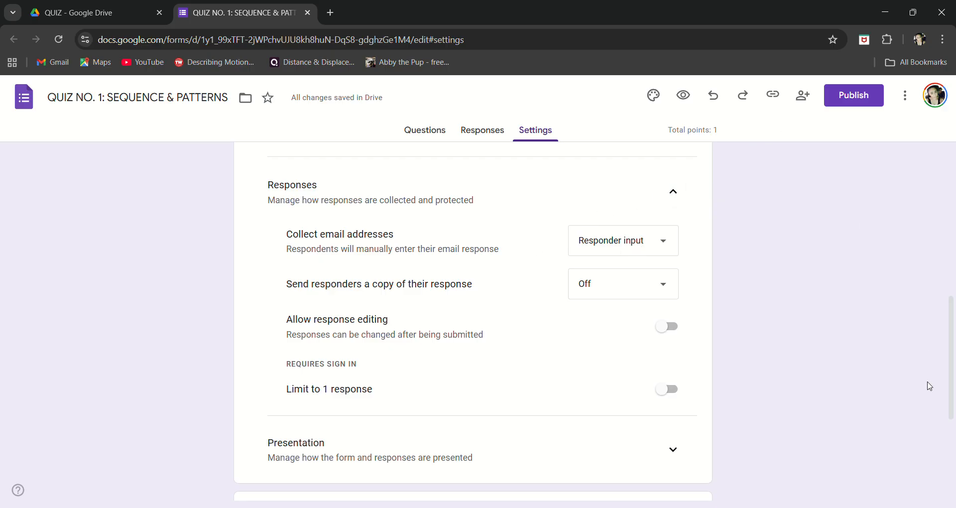
pyautogui.moveTo(949, 377); pyautogui.dragTo(955, 195)
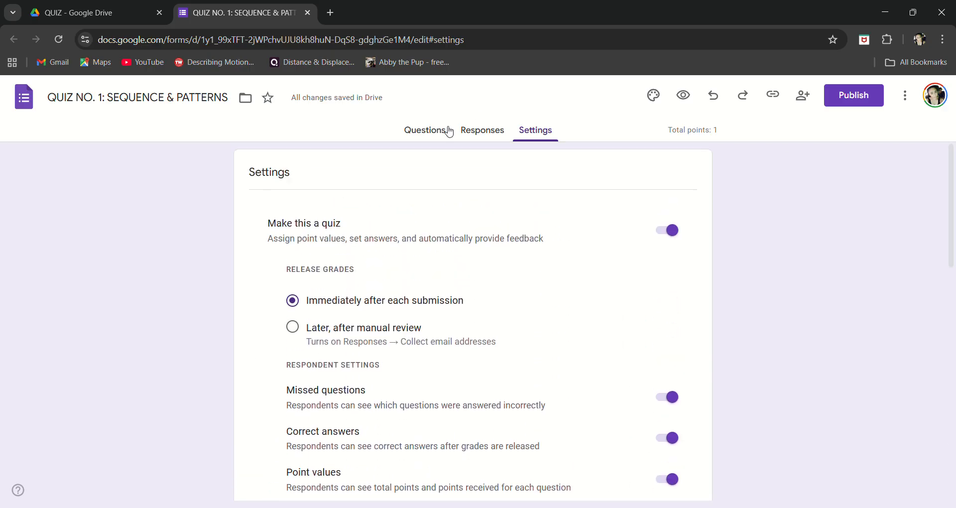
# Return to the form's questions and title the first question "Name:"
pyautogui.click(434, 131)
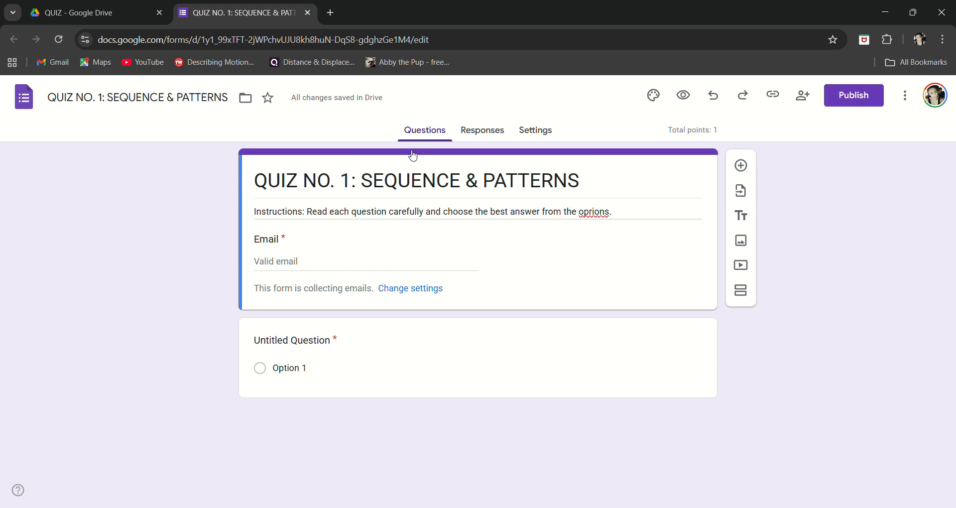
pyautogui.click(328, 347)
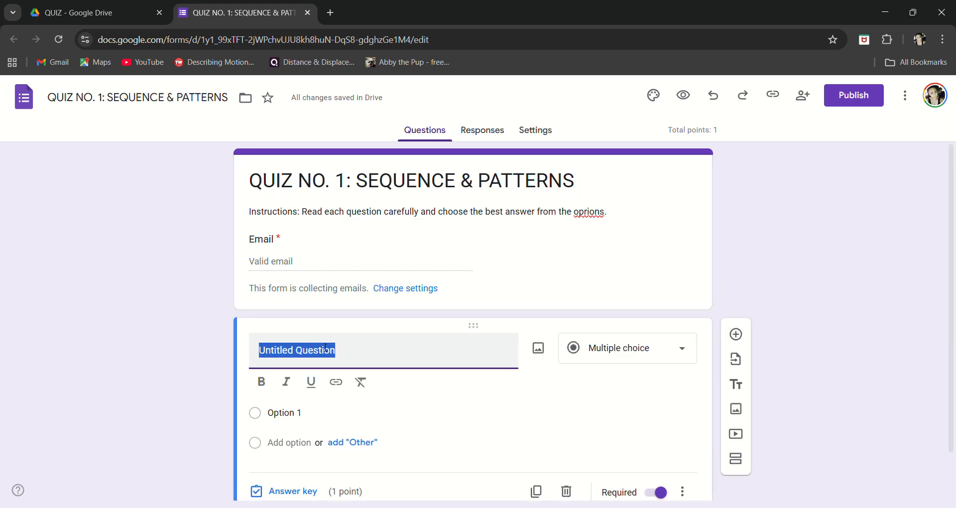
pyautogui.write('n')
pyautogui.press('BackSpace')
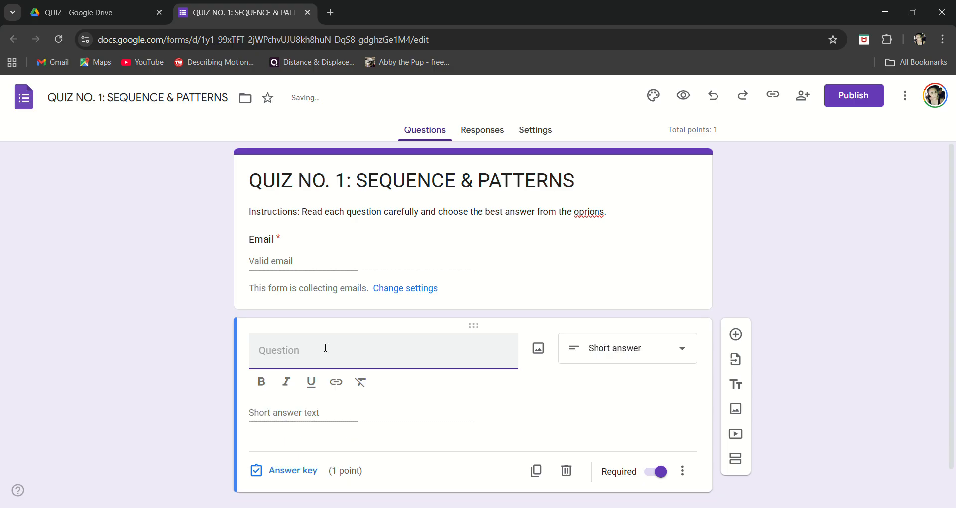
pyautogui.write('NEame')
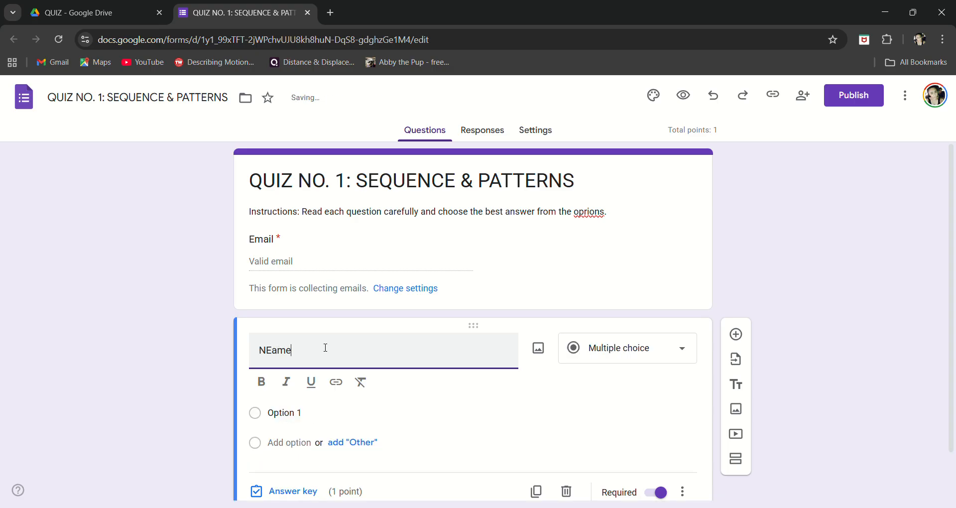
pyautogui.press('BackSpace')
pyautogui.press('BackSpace')
pyautogui.press('BackSpace')
pyautogui.write('ame')
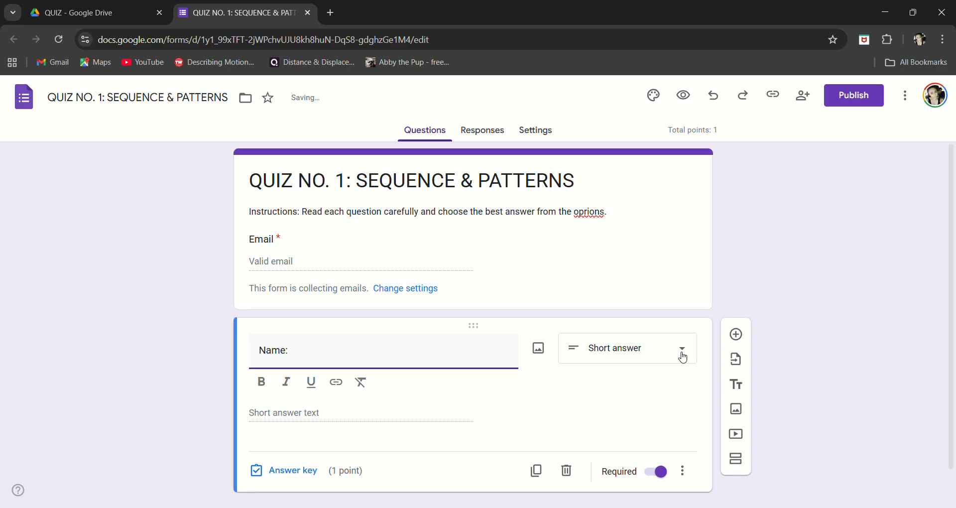
# Set the Name question's value to 0 points in its answer key
pyautogui.click(255, 472)
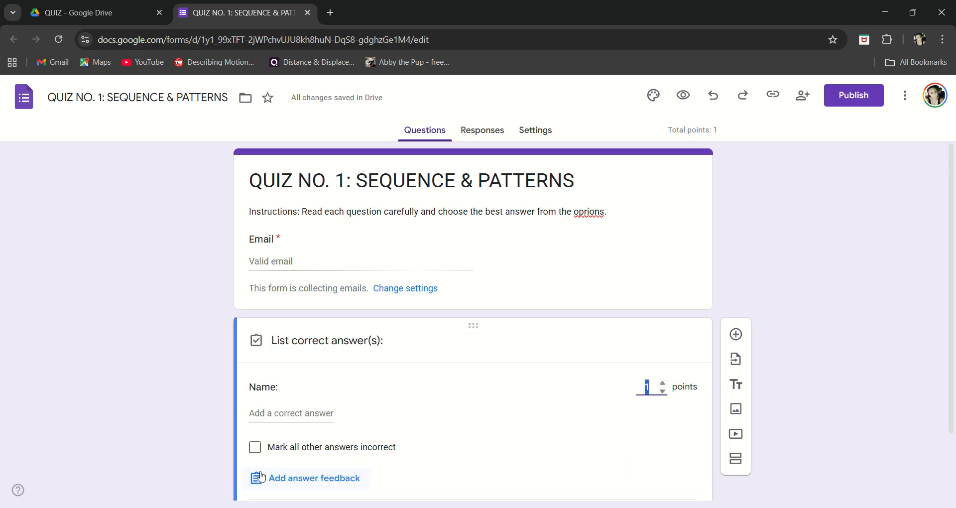
pyautogui.click(663, 392)
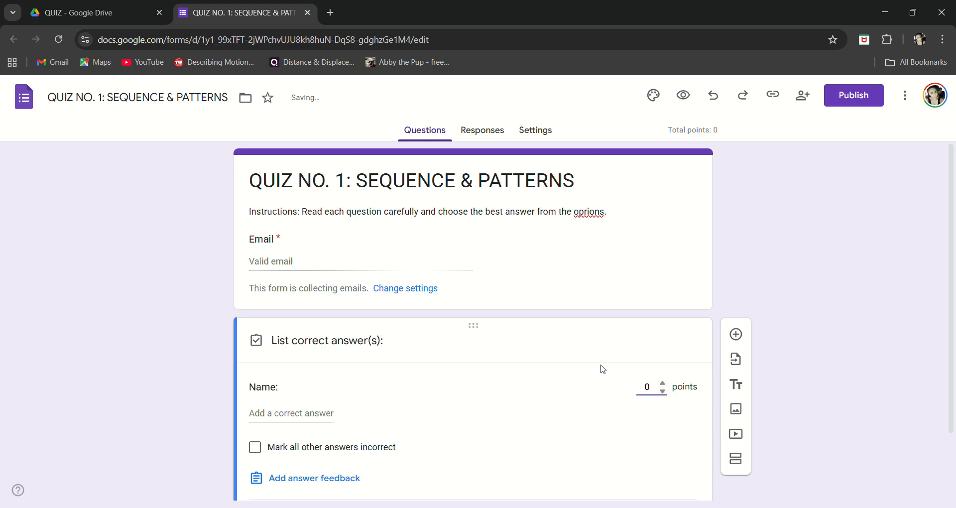
pyautogui.scroll(-2, 954, 380)
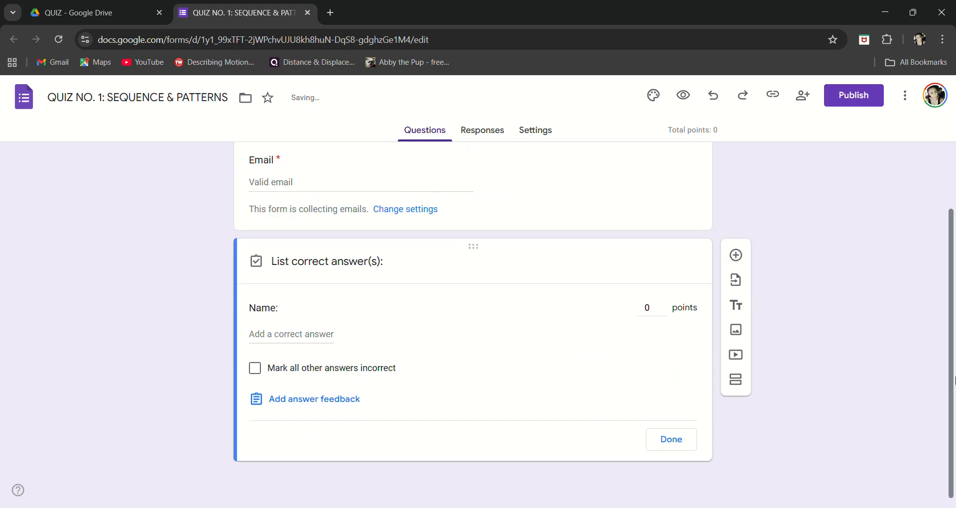
pyautogui.click(323, 338)
pyautogui.click(291, 315)
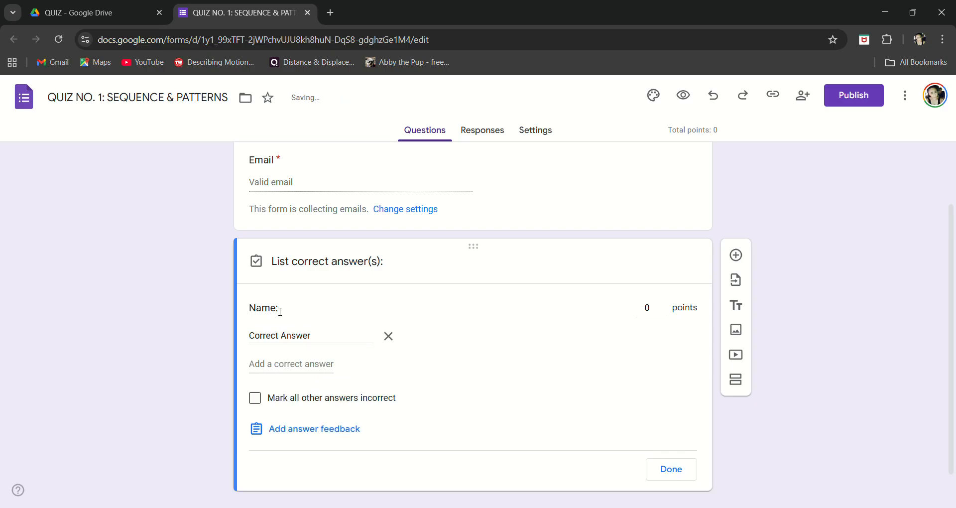
pyautogui.click(389, 336)
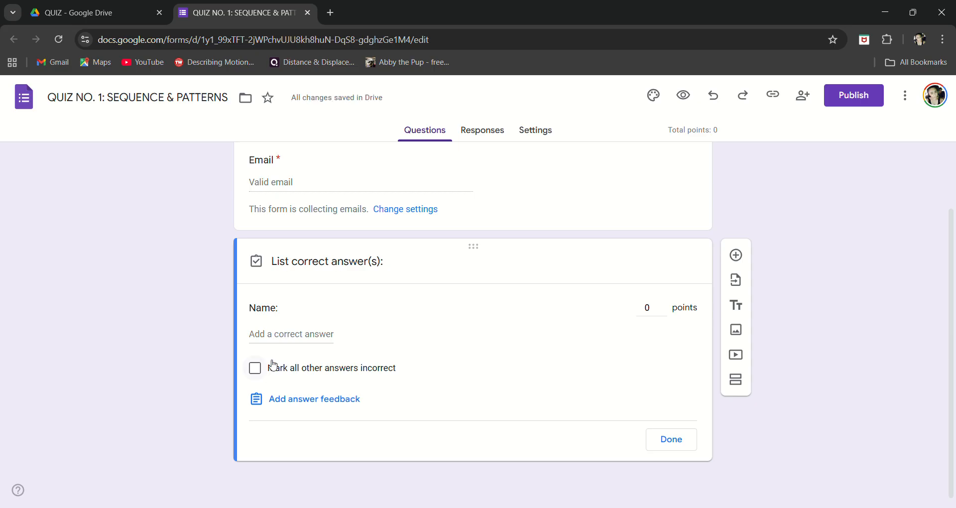
pyautogui.scroll(2, 953, 247)
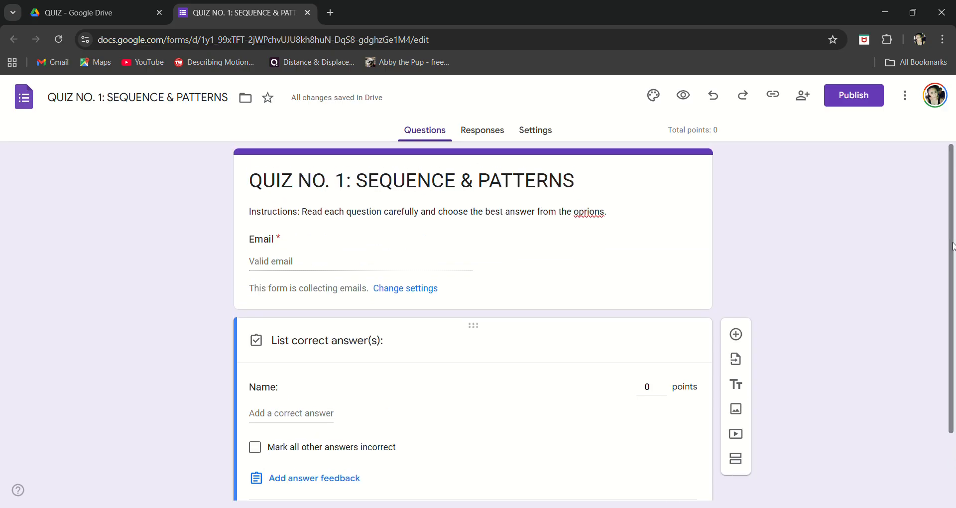
pyautogui.scroll(-2, 953, 247)
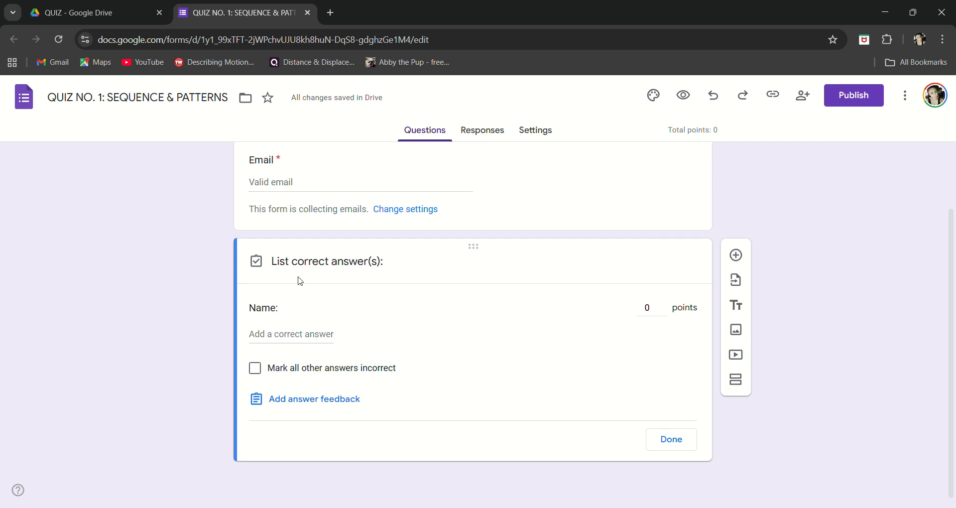
# Close the answer key and extend the Name question's title to "Name:(Last Name, First Name, MI)"
pyautogui.click(690, 439)
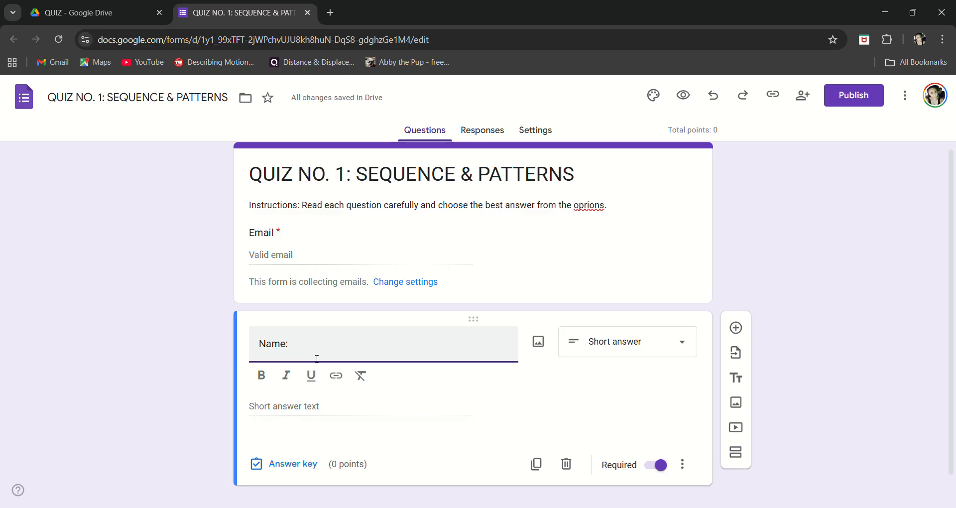
pyautogui.write('last')
pyautogui.press('BackSpace')
pyautogui.press('BackSpace')
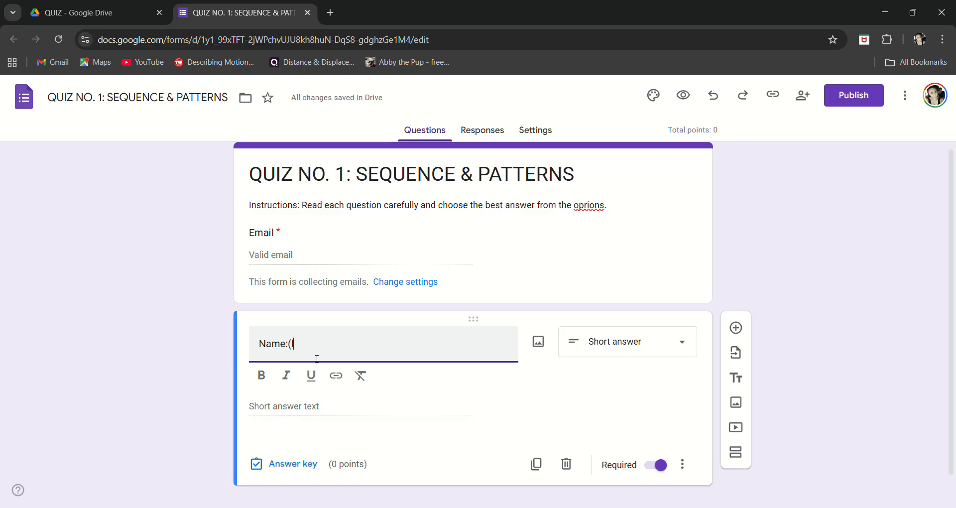
pyautogui.write('Last Name, First Na')
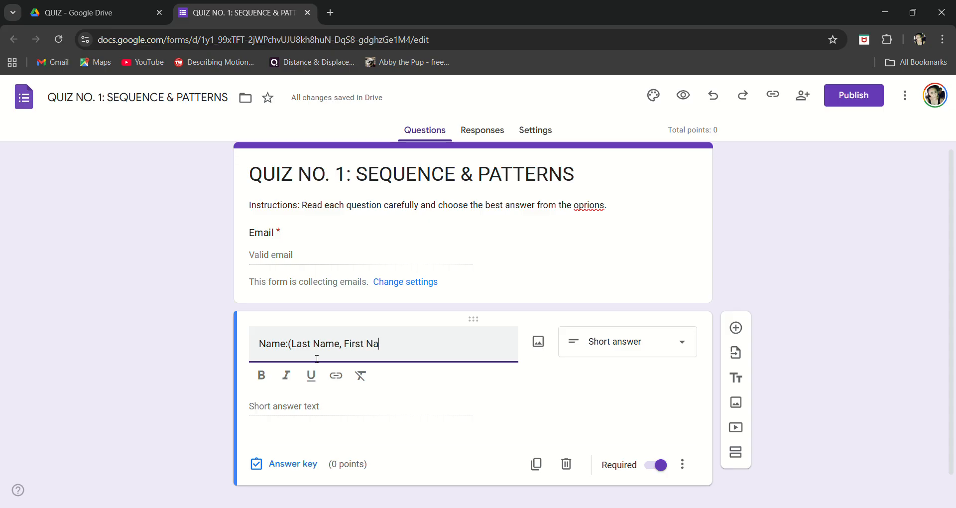
pyautogui.write('me,')
pyautogui.write('M')
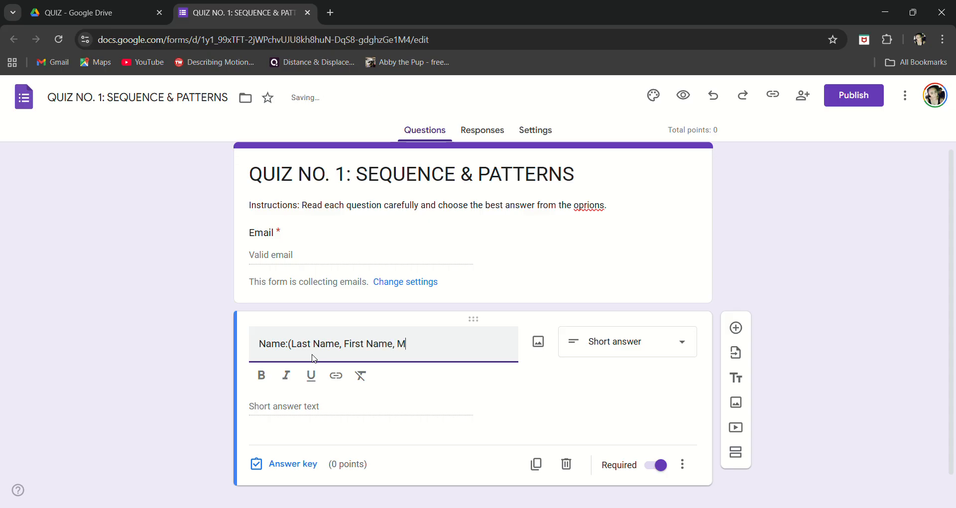
pyautogui.write('I)')
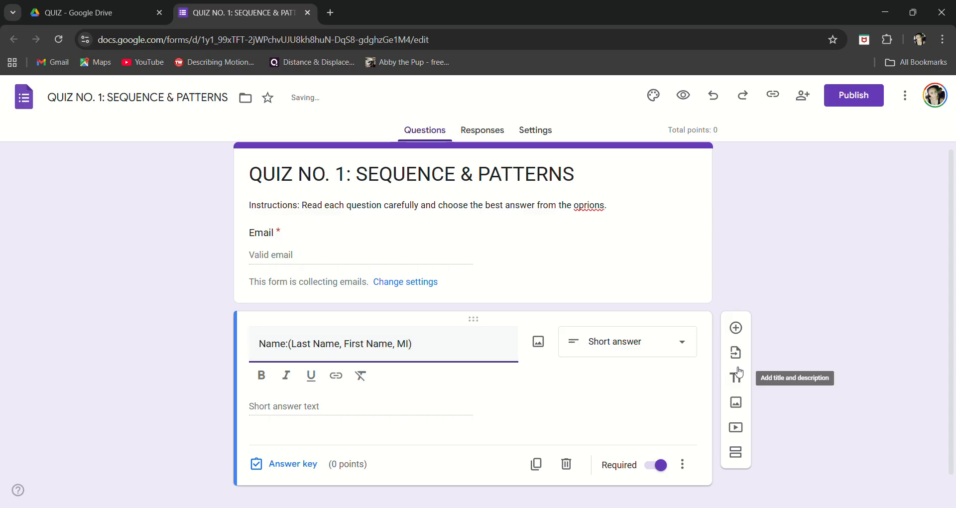
# Add a new multiple-choice question below the Name question and title it "Section"
pyautogui.scroll(-1, 953, 283)
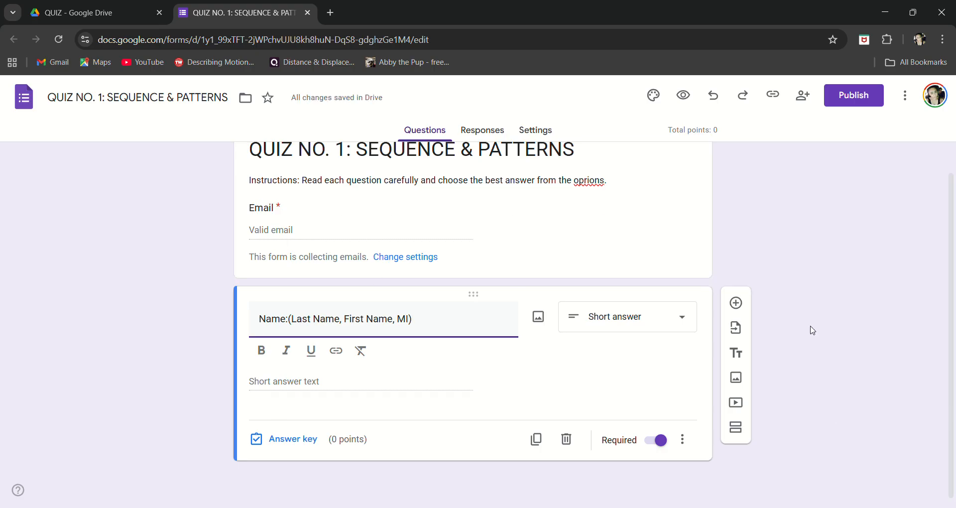
pyautogui.click(747, 303)
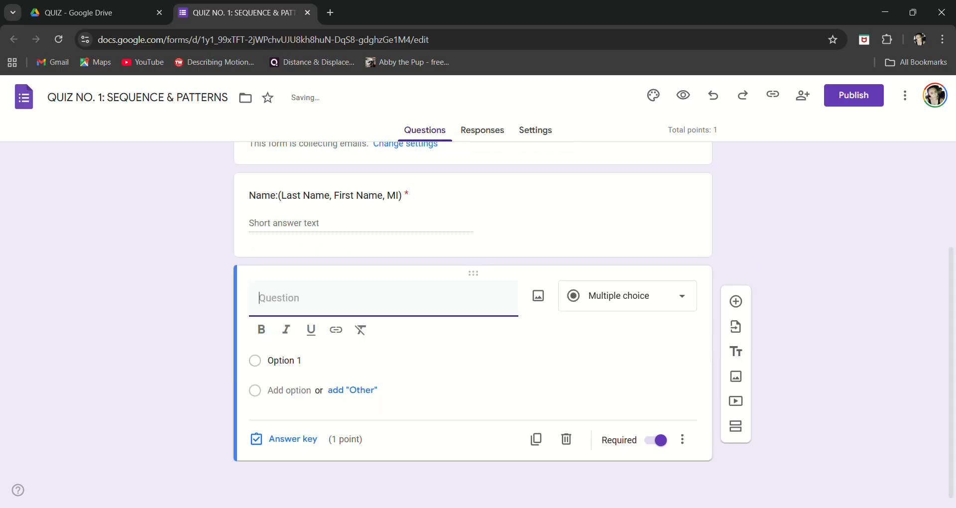
pyautogui.write('Secion')
pyautogui.press('BackSpace')
pyautogui.press('BackSpace')
pyautogui.press('BackSpace')
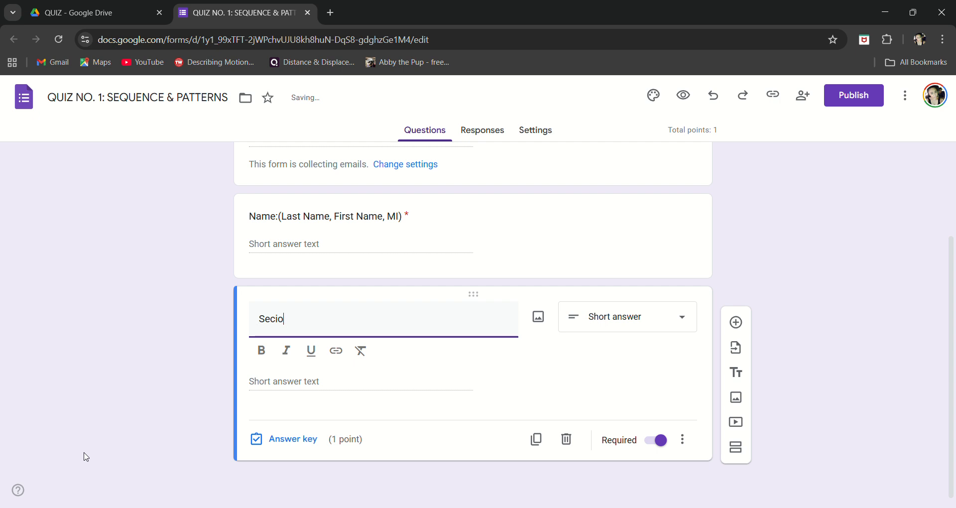
pyautogui.write('tion')
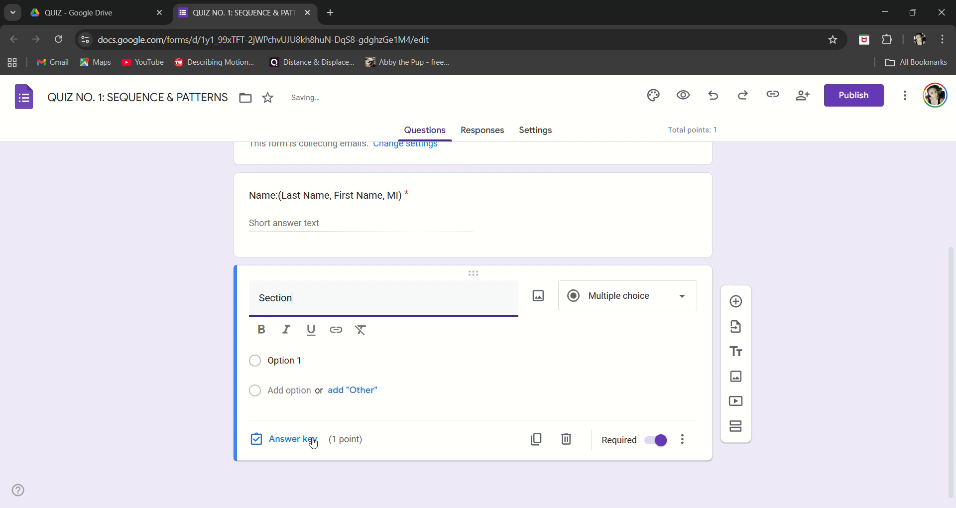
# Give the Section question the four options EVE, RUTH, DAVID and HANNAH
pyautogui.click(290, 372)
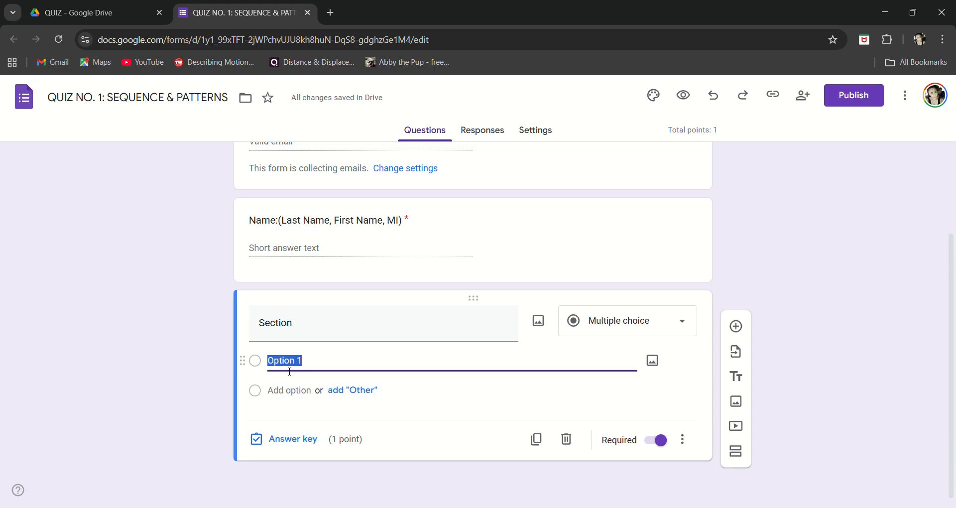
pyautogui.write('EVE')
pyautogui.press('Return')
pyautogui.write('RUTH')
pyautogui.press('Return')
pyautogui.write('DAVID')
pyautogui.press('Return')
pyautogui.write('HANNAH')
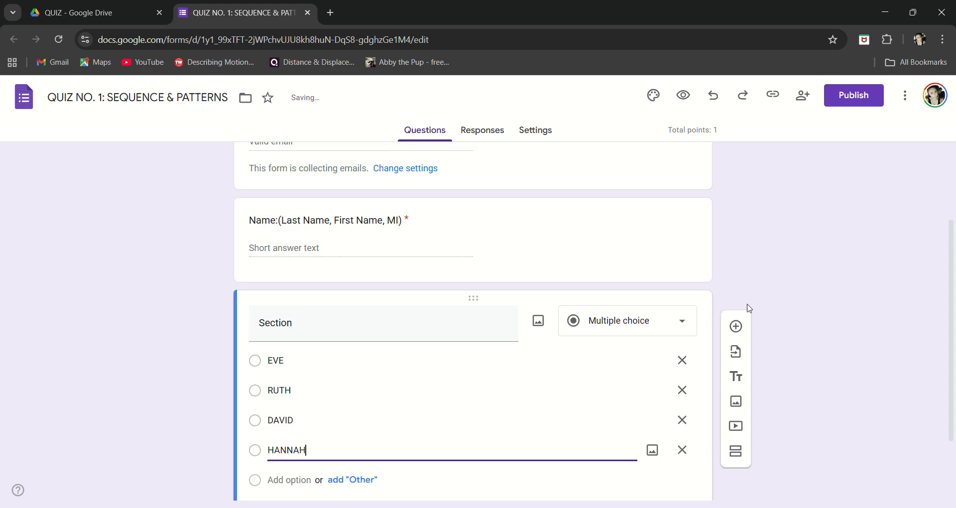
# Set the Section question's value to 0 points in its answer key
pyautogui.scroll(-2, 810, 371)
pyautogui.click(301, 445)
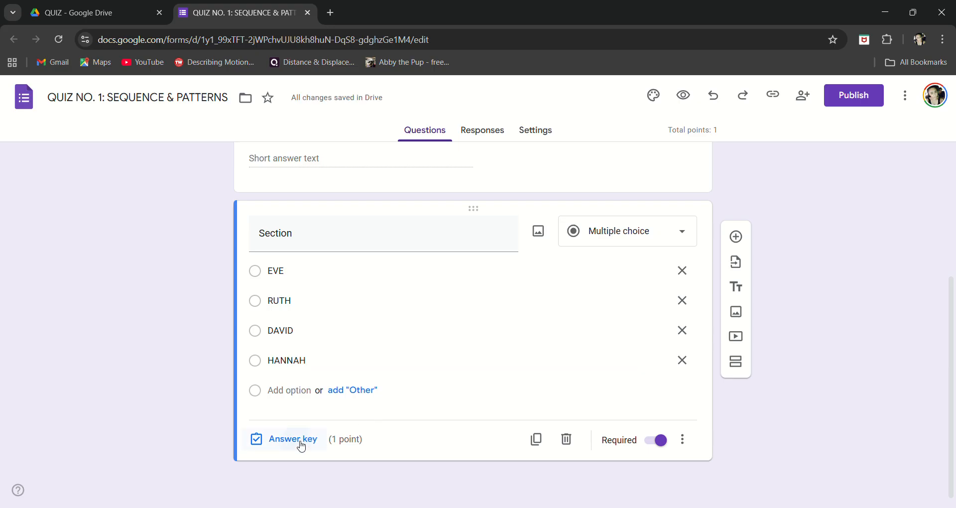
pyautogui.click(662, 291)
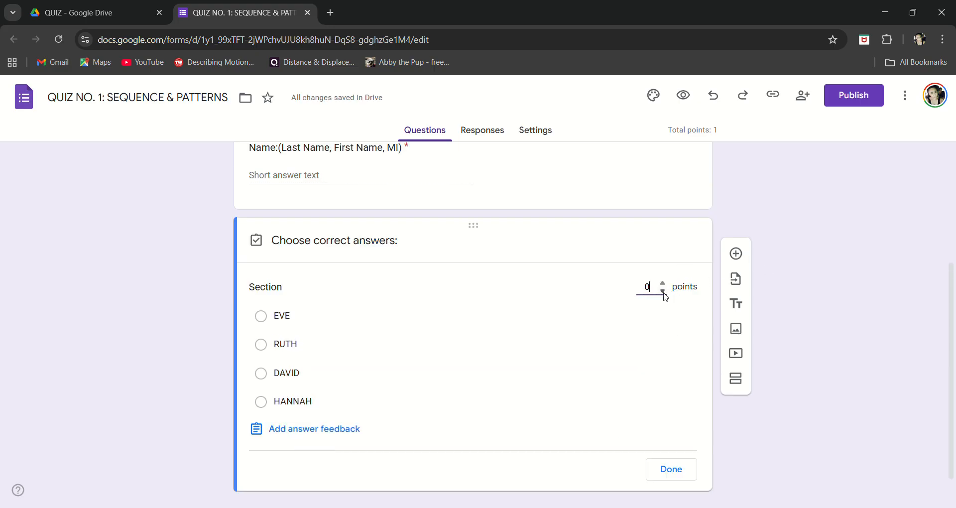
pyautogui.click(672, 473)
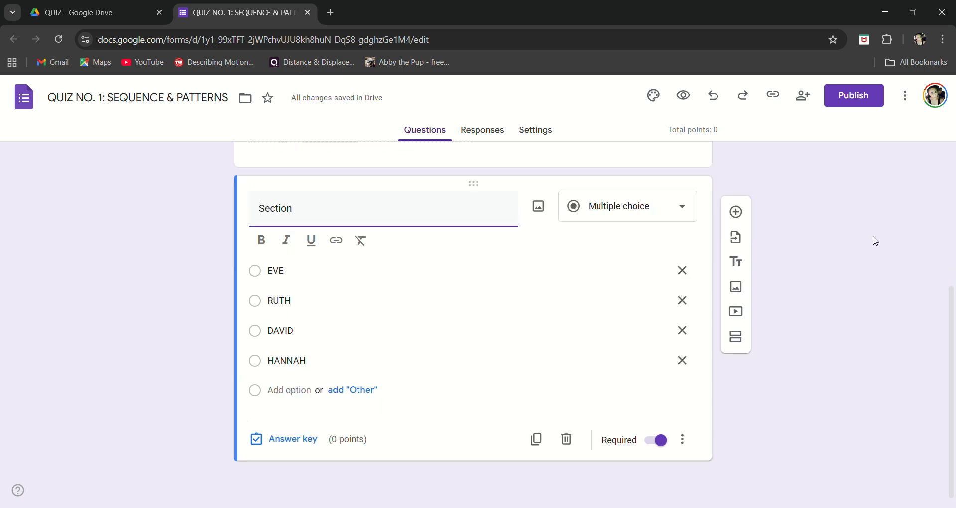
# Add a multiple-choice question reading "What is the main purpose of identifying sequences?" without the leading blank line and number
pyautogui.click(736, 211)
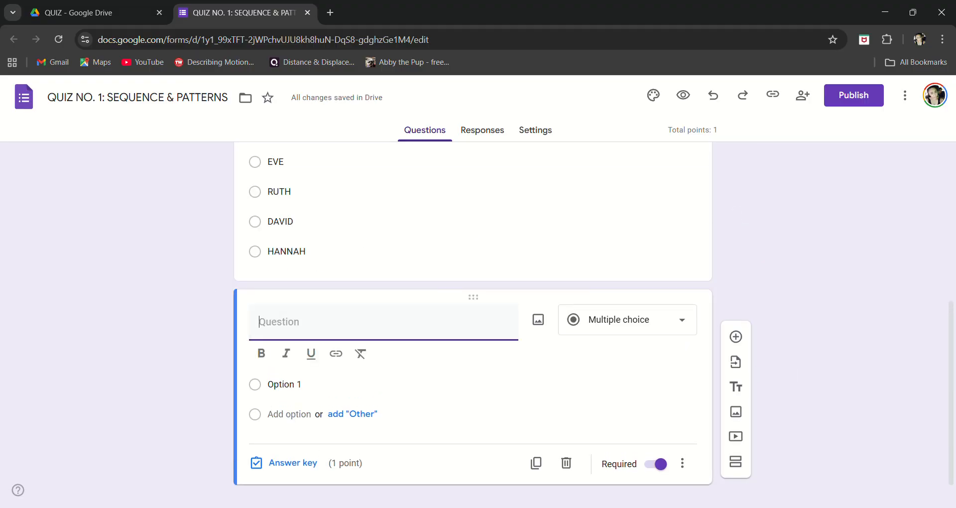
pyautogui.click(596, 469)
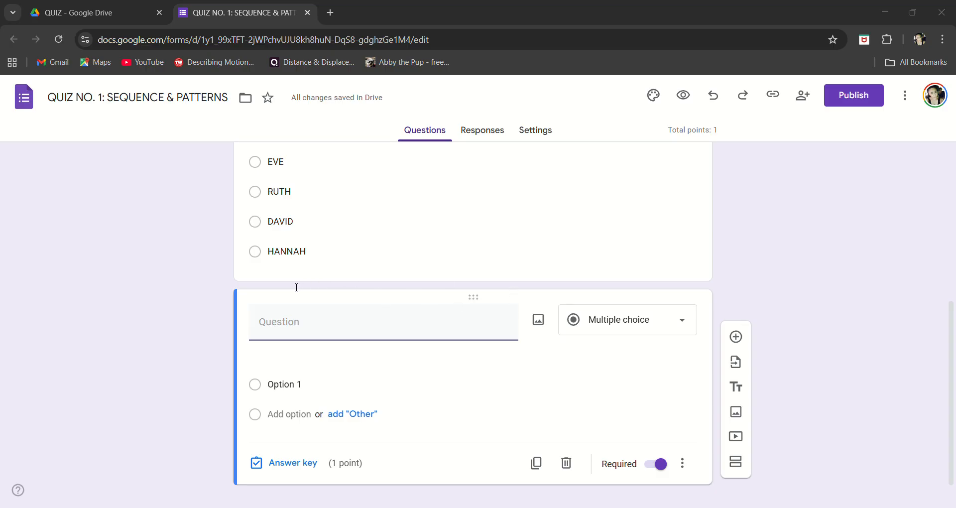
pyautogui.click(384, 332)
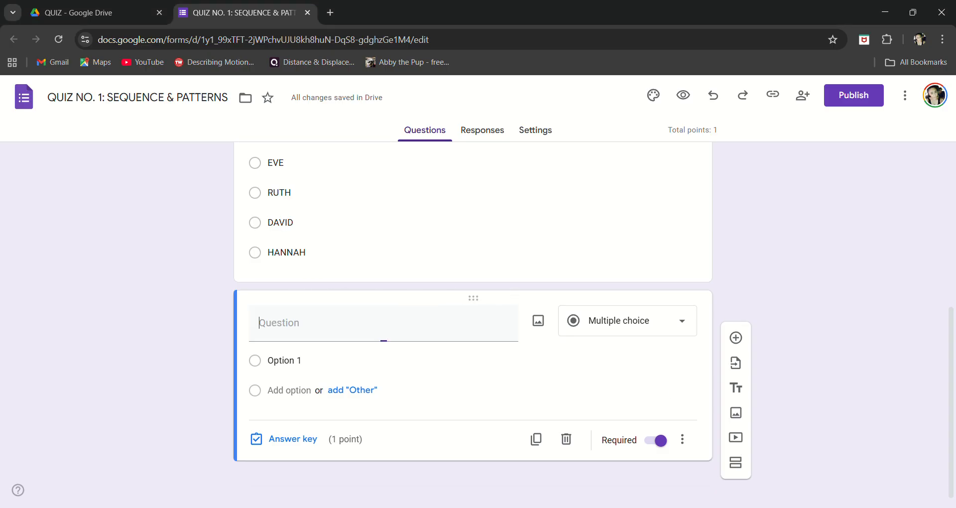
pyautogui.write('_____1.  What is the main purpose of identifying sequences?')
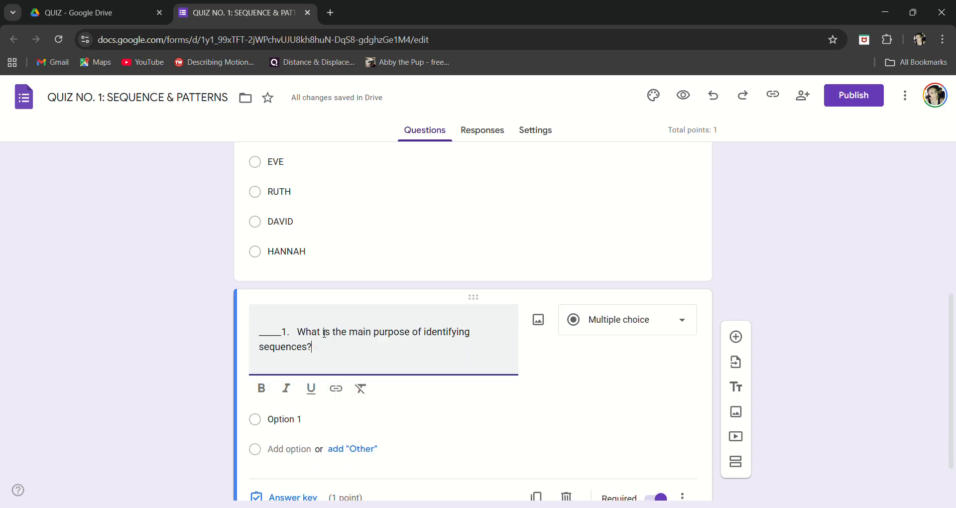
pyautogui.moveTo(299, 333); pyautogui.dragTo(178, 283)
pyautogui.press('BackSpace')
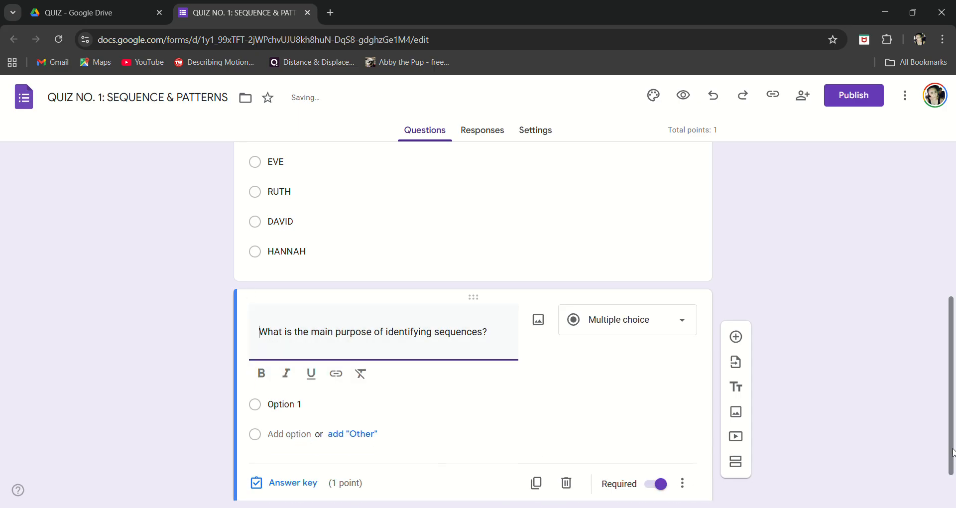
# Enter the answer options "A. To memorize numbers", "B. To recognize and apply patterns", "C. To improve artistic skills" and "D. To increase vocabulary"
pyautogui.scroll(-1, 557, 498)
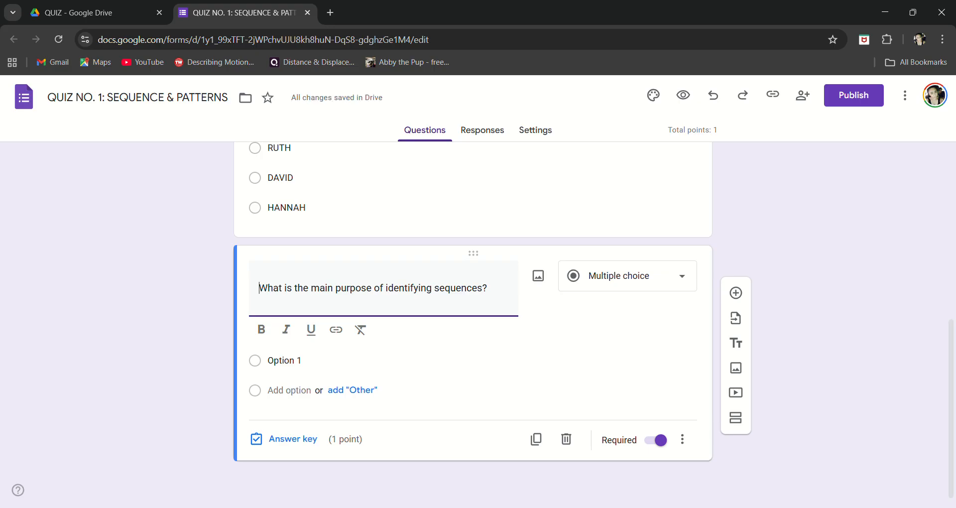
pyautogui.hotkey('alt', 'Tab')
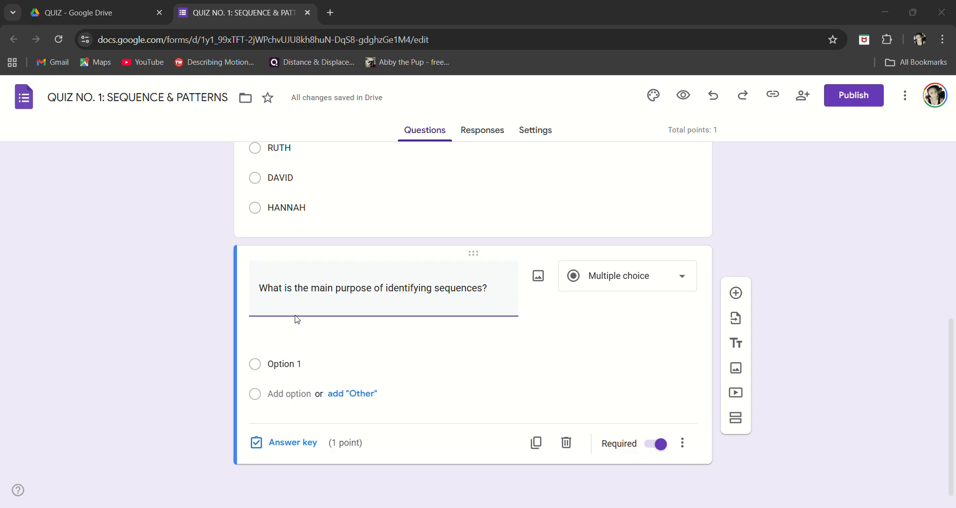
pyautogui.hotkey('alt', 'Tab')
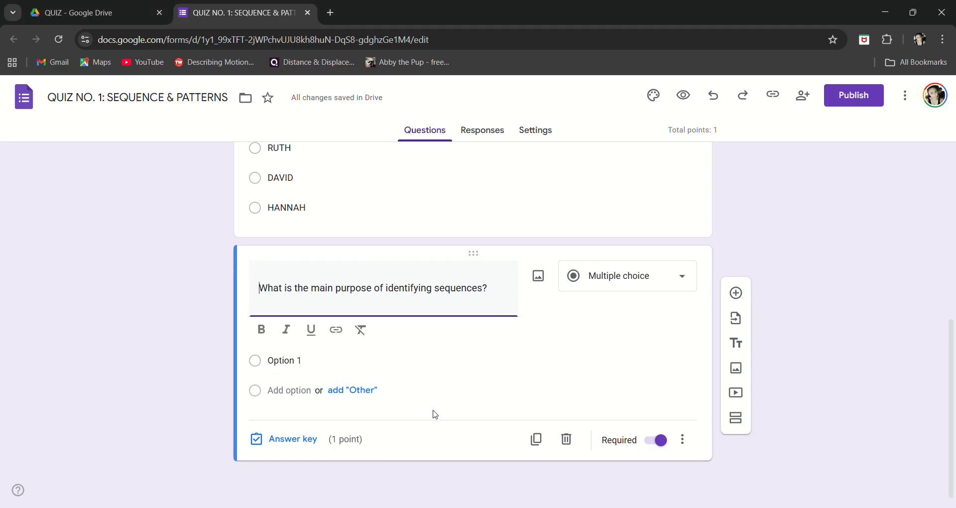
pyautogui.click(291, 364)
pyautogui.write('A. To memorize numbers B. To recognize and apply patterns C. To improve artistic skills D. To increase vocabulary')
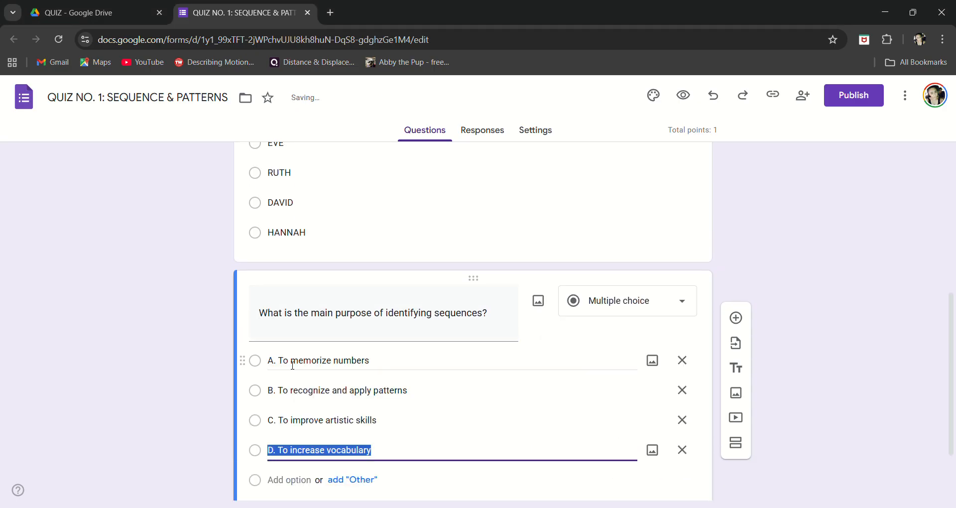
# Mark "B. To recognize and apply patterns" as the correct answer in the question's answer key
pyautogui.scroll(-1, 954, 391)
pyautogui.scroll(-1, 953, 391)
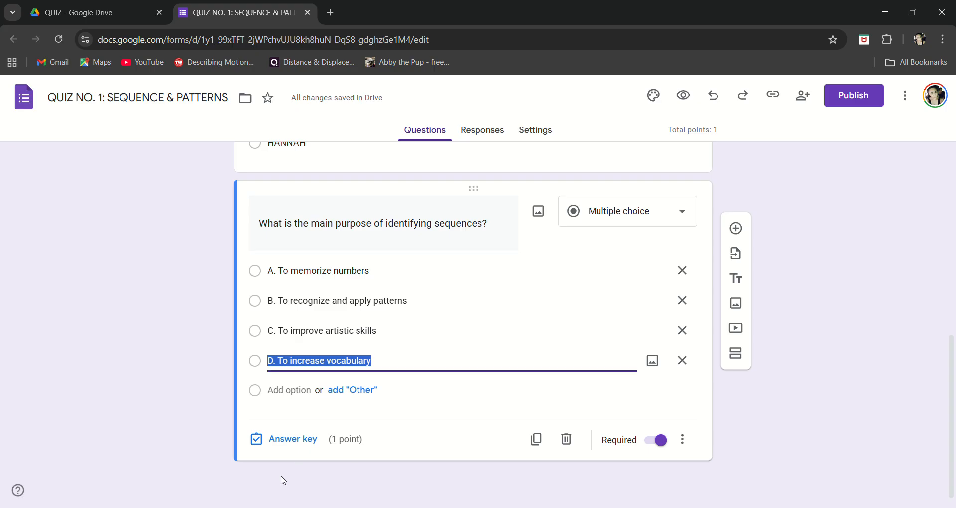
pyautogui.click(256, 438)
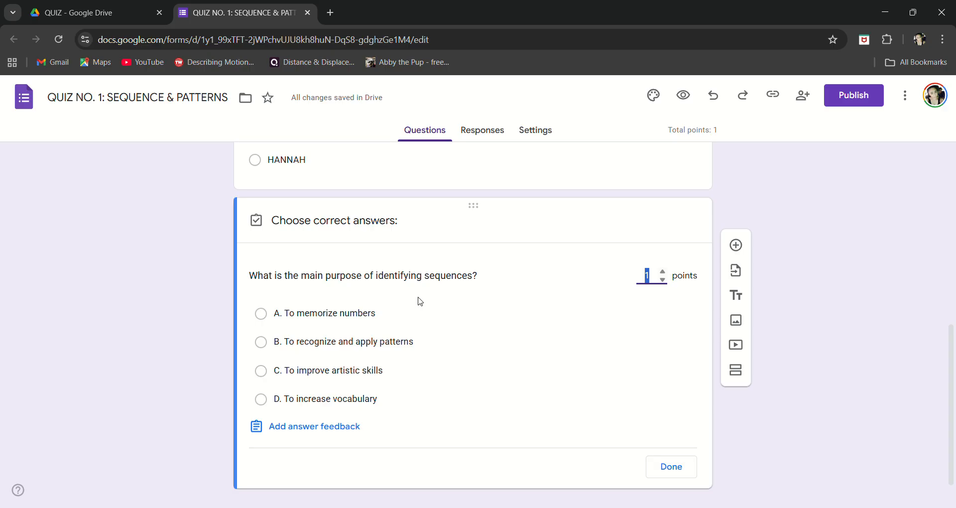
pyautogui.click(269, 348)
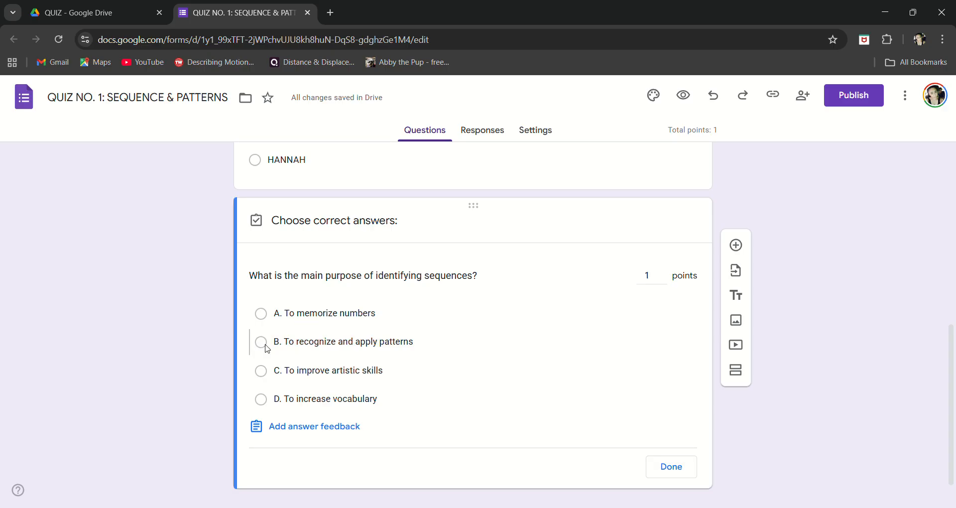
pyautogui.click(677, 468)
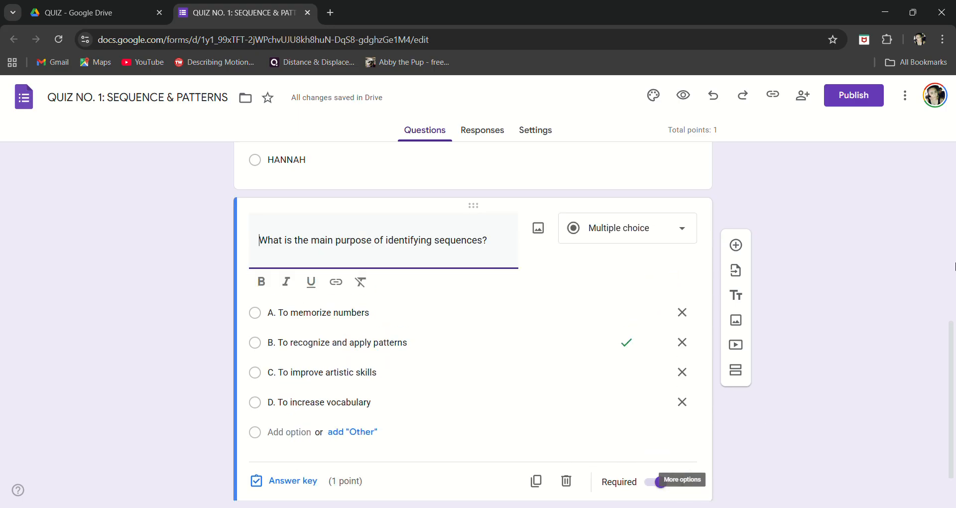
# Add a multiple-choice question reading "What type of sequence does the sequence 5, 10, 15, 20, ... belong to?" without the leading blank line and number
pyautogui.scroll(-1, 951, 349)
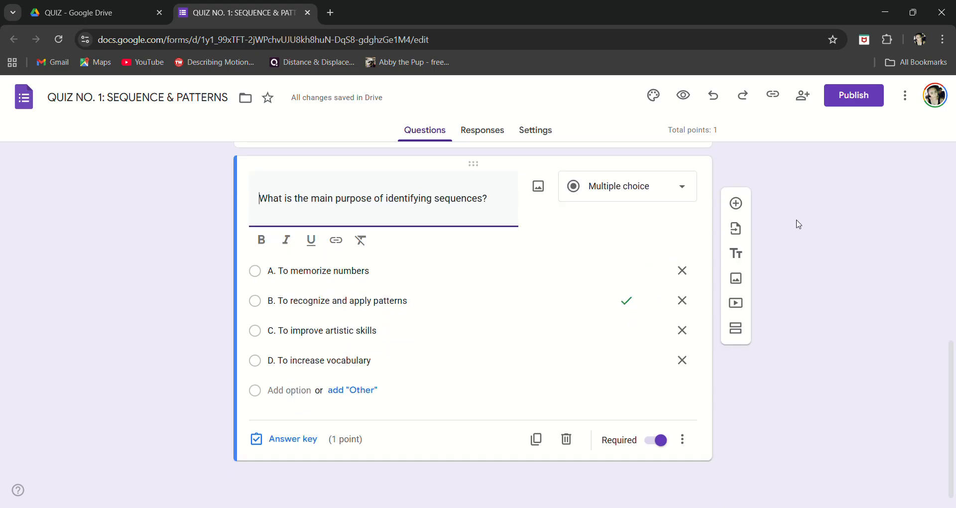
pyautogui.click(736, 203)
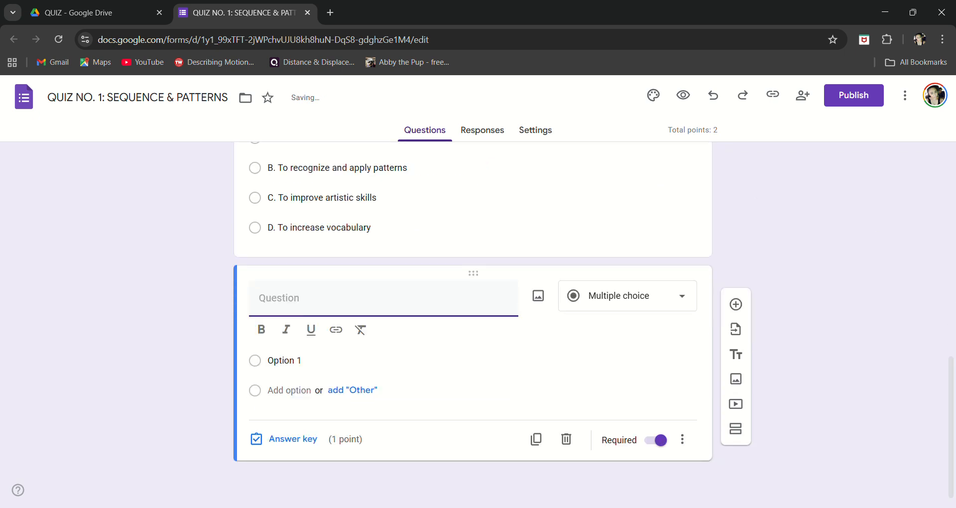
pyautogui.hotkey('alt', 'Tab')
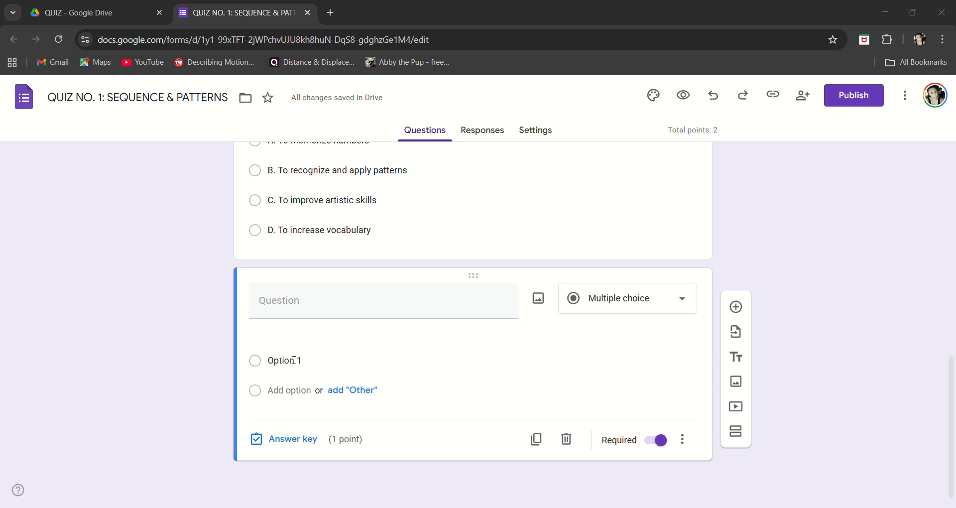
pyautogui.click(298, 310)
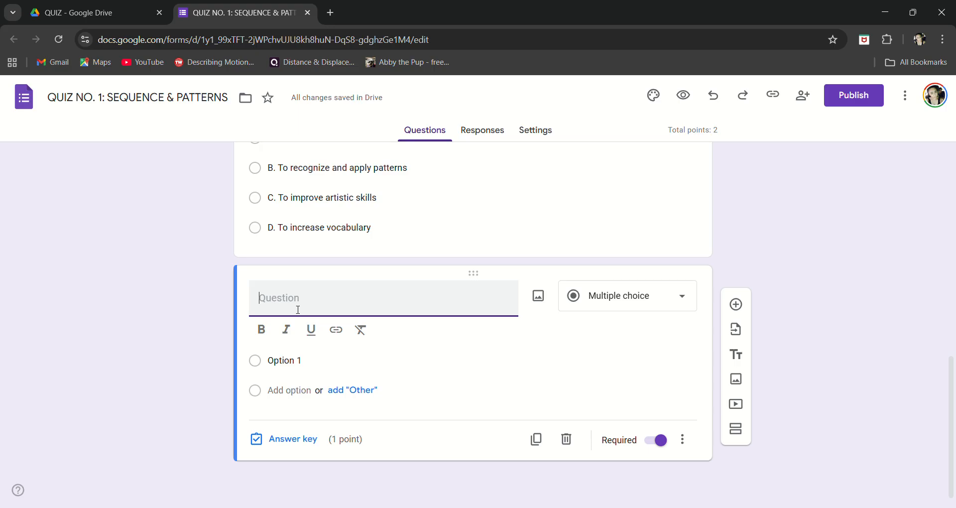
pyautogui.write('_____1.  What type of sequence does the sequence 5, 10, 15, 20, ... belong to?')
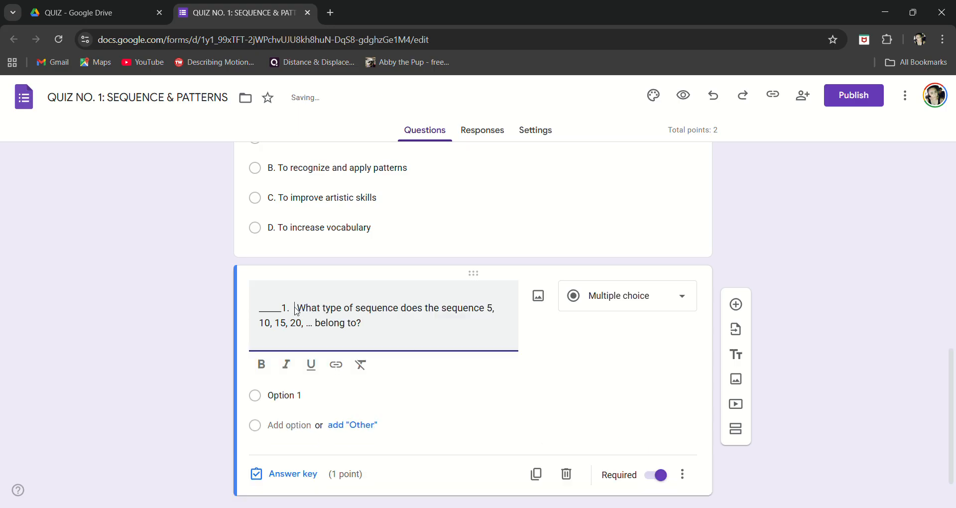
pyautogui.hotkey('shift', 'Home')
pyautogui.press('BackSpace')
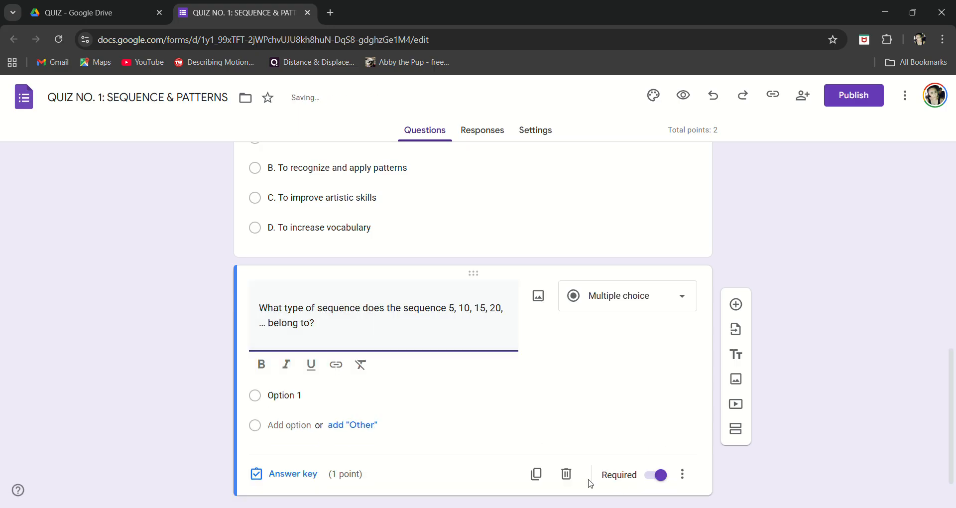
# Enter the answer options "A. Arithmetic", "B. Geometric", "C. Harmonic" and "D. Fibonacci" for the sequence-type question
pyautogui.hotkey('alt', 'Tab')
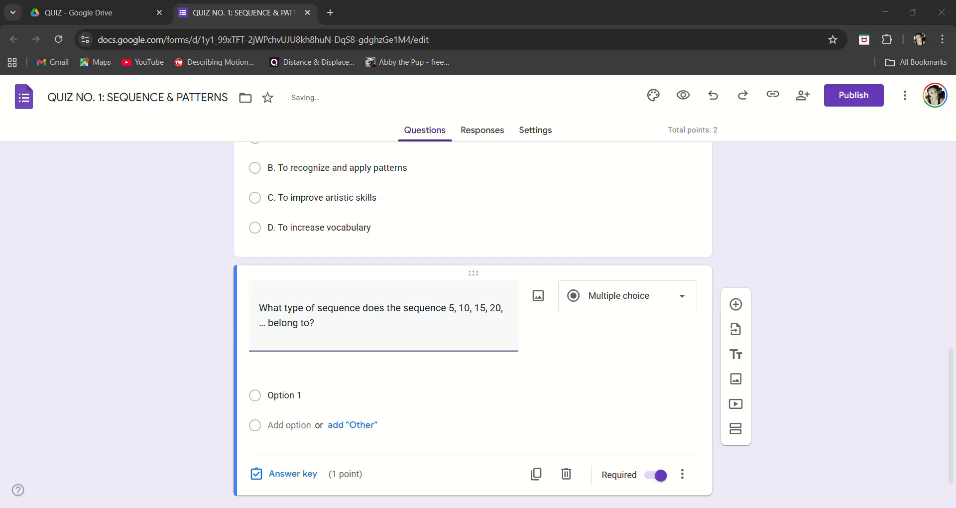
pyautogui.hotkey('alt', 'Tab')
pyautogui.click(307, 398)
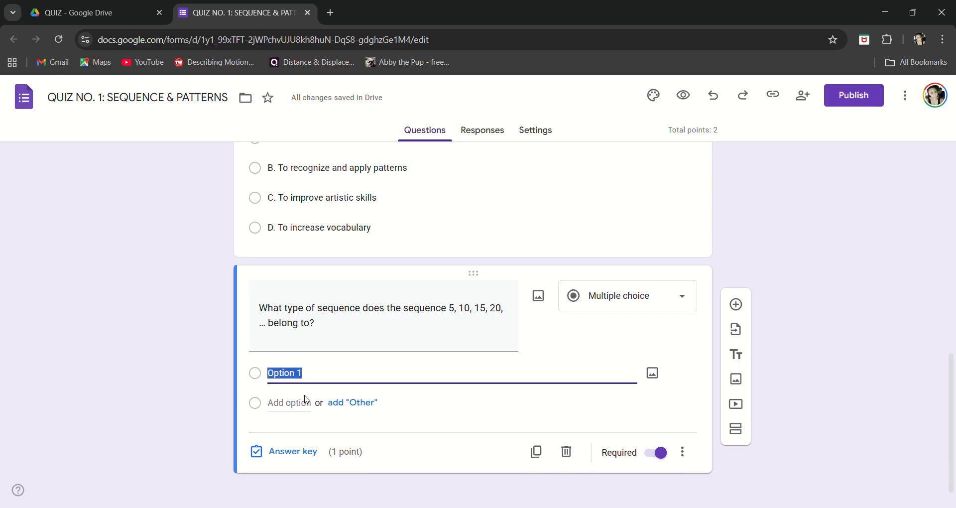
pyautogui.write('A. Arithmetic B. Geometric C. Harmonic D. Fibonacci')
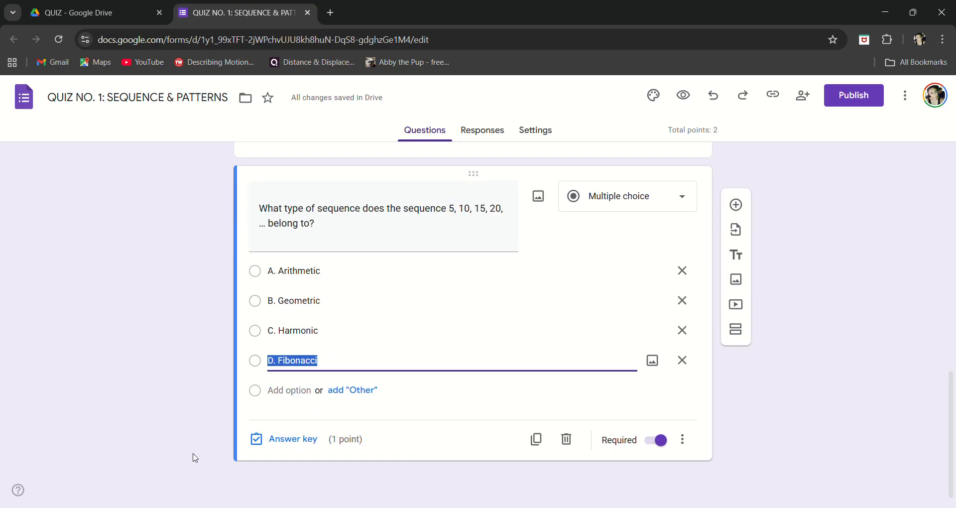
# Mark "A. Arithmetic" as the correct answer in the question's answer key
pyautogui.click(309, 439)
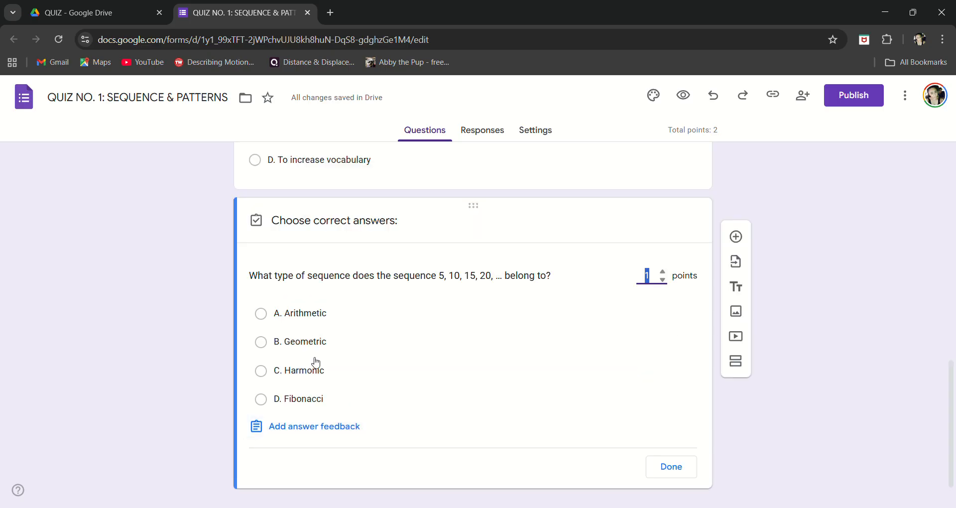
pyautogui.click(261, 313)
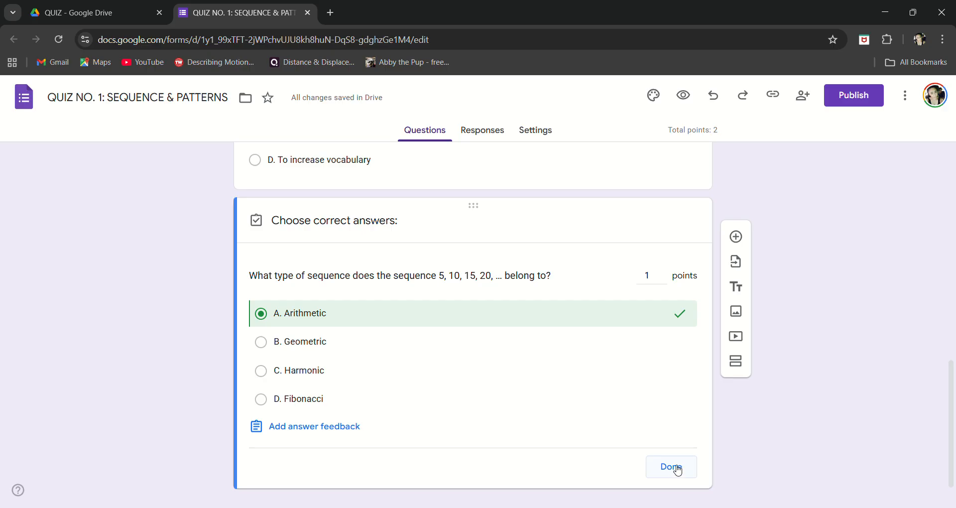
pyautogui.click(677, 469)
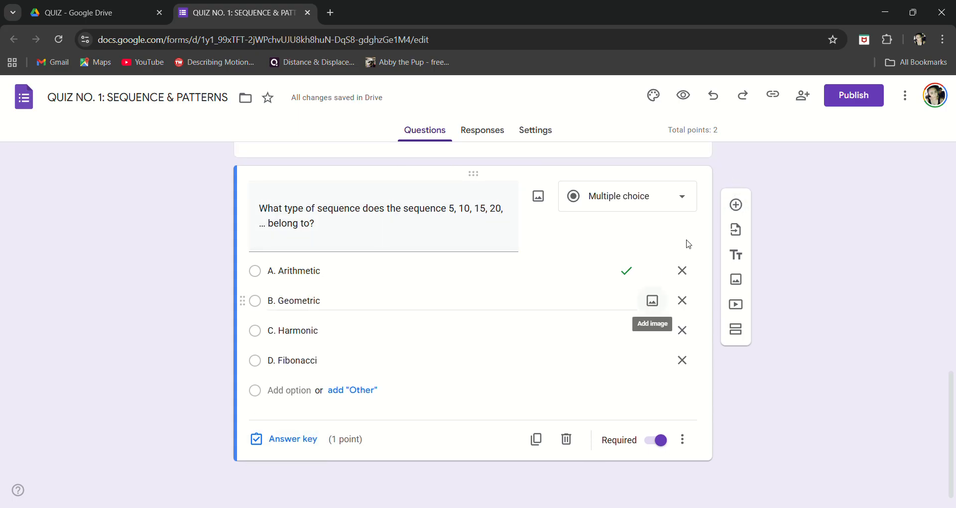
# Add a multiple-choice question reading "Why is recognizing sequences important in mathematics?" without the leading blank line and number
pyautogui.click(736, 205)
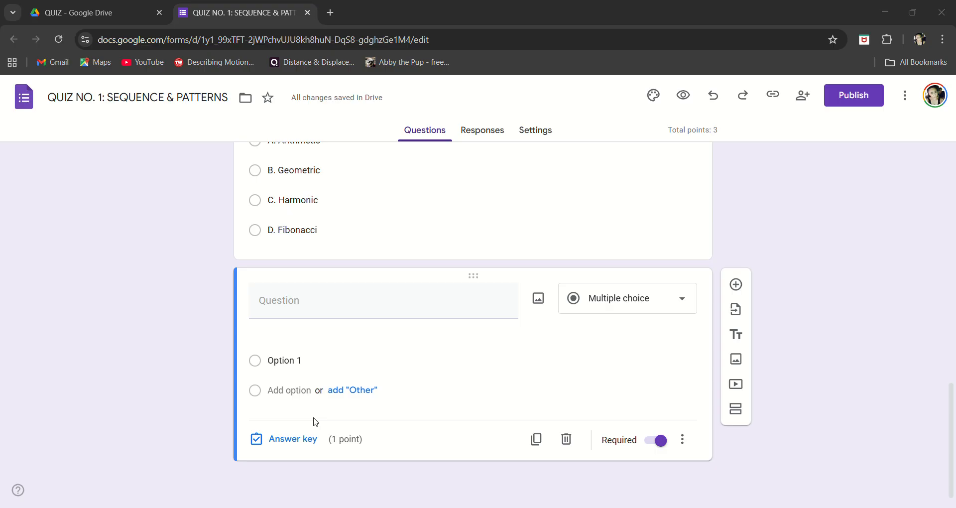
pyautogui.hotkey('alt', 'Tab')
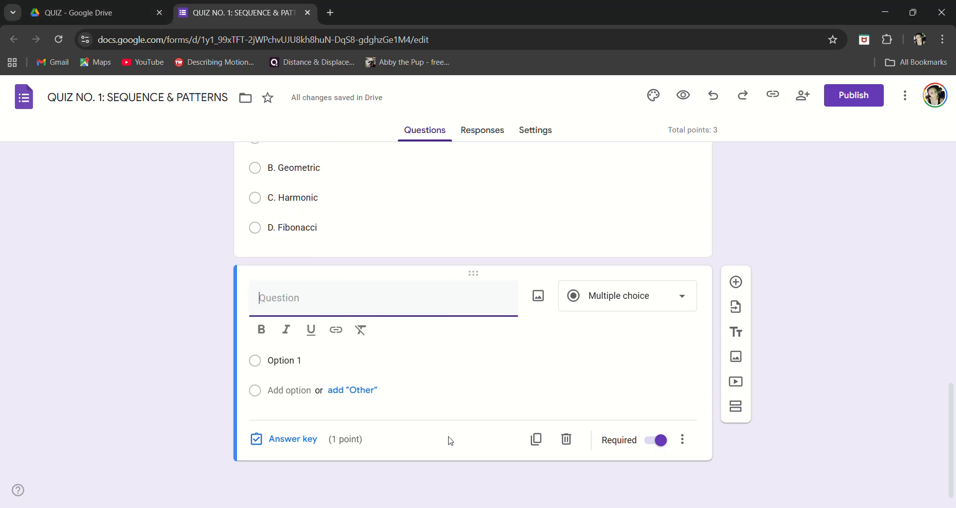
pyautogui.write('_____1.  Why is recognizing sequences important in mathematics?')
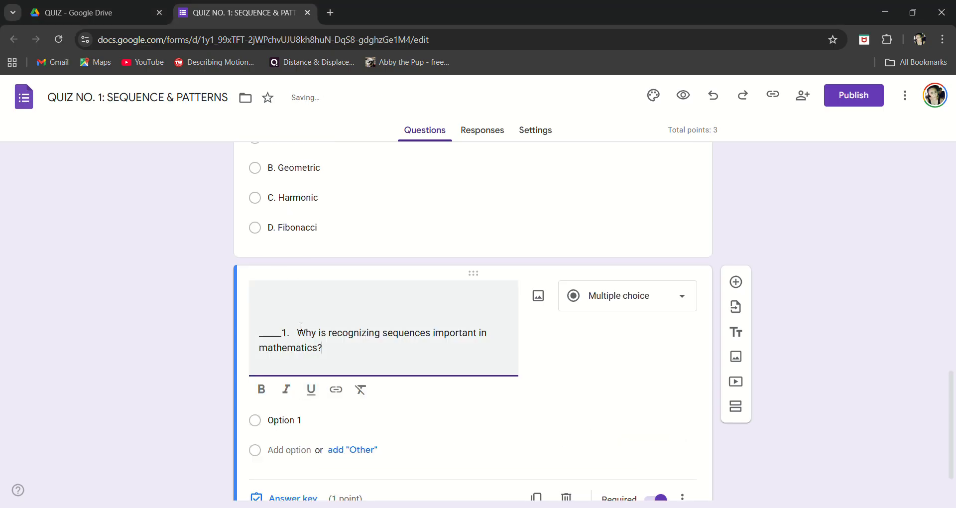
pyautogui.moveTo(300, 333); pyautogui.dragTo(217, 235)
pyautogui.press('BackSpace')
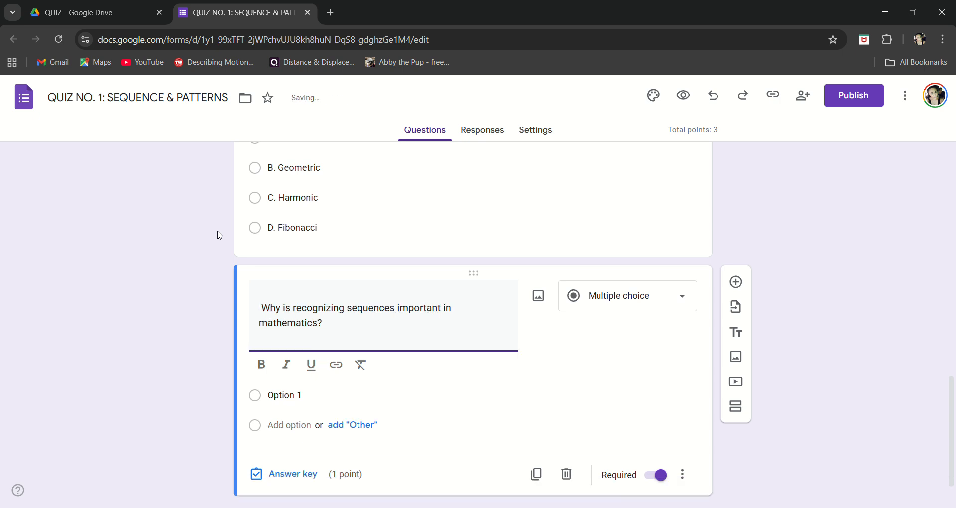
# Add options "A. To impress others with knowledge", "B. To make calculations simpler", "C. To apply pattern rules to solve real-world problems", "D. To memorize patterns for fun"
pyautogui.hotkey('alt', 'Tab')
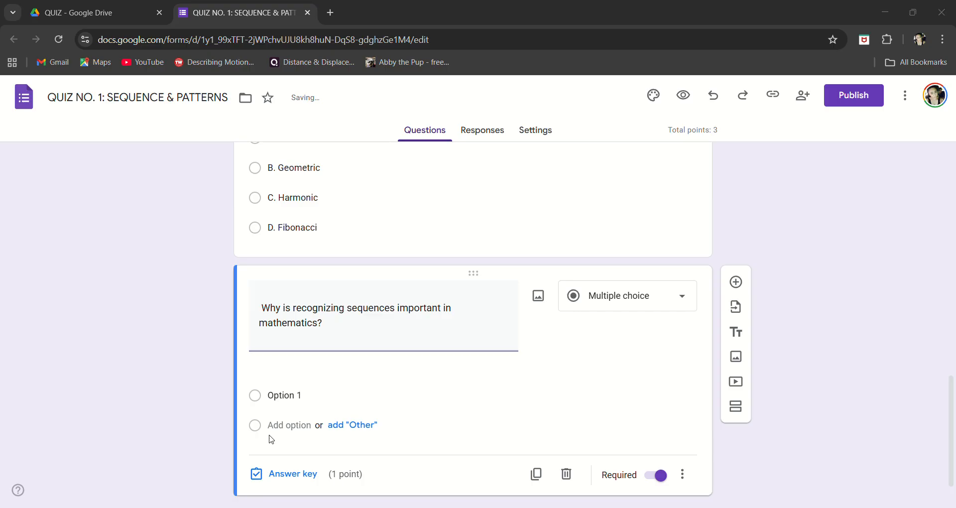
pyautogui.click(260, 307)
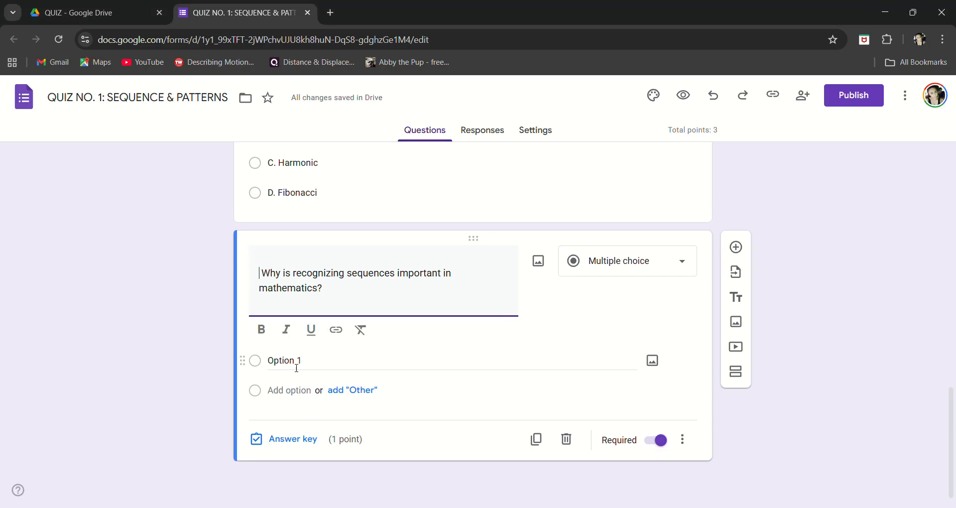
pyautogui.click(293, 360)
pyautogui.write('A. To impress others with knowledge B. To make calculations simpler C. To apply pattern rules to solve real-world problems D. To memorize patterns for fun')
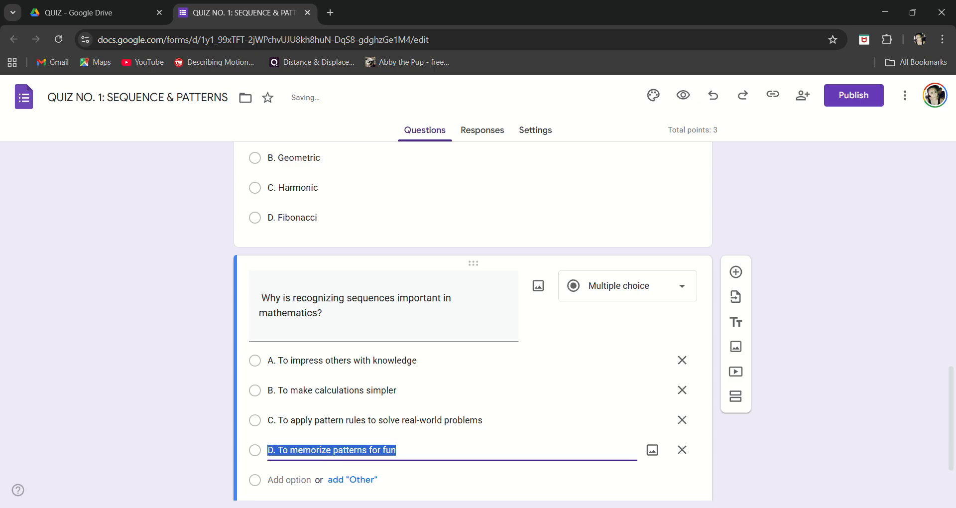
# Mark "C. To apply pattern rules to solve real-world problems" as the correct answer in the question's answer key
pyautogui.moveTo(951, 424); pyautogui.dragTo(951, 459)
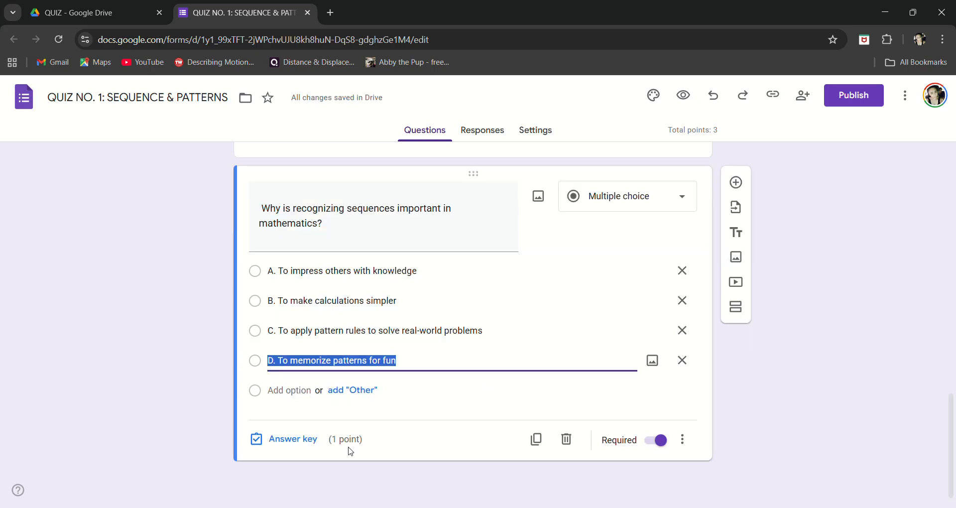
pyautogui.click(301, 436)
pyautogui.click(284, 370)
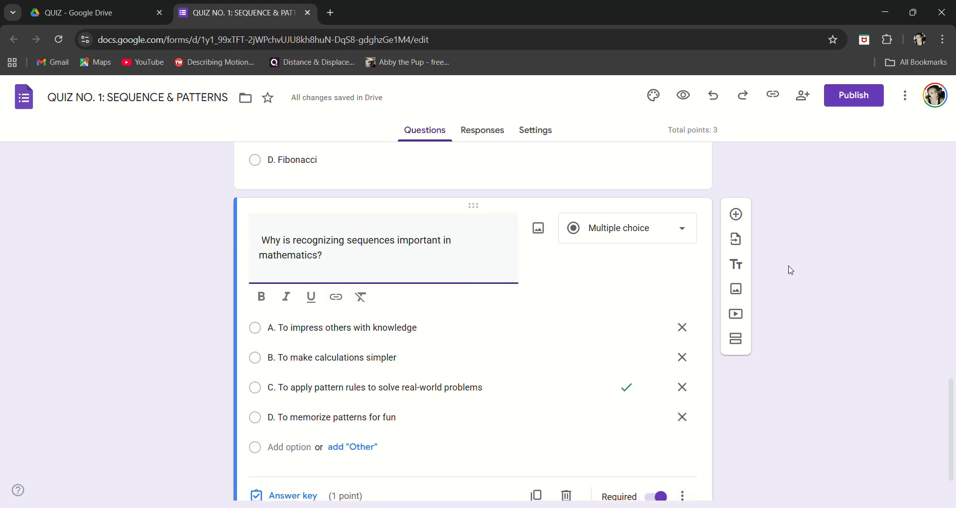
# Add a multiple-choice question reading "How can understanding sequences benefit daily life?" without the leading blank line and number
pyautogui.scroll(-1, 952, 428)
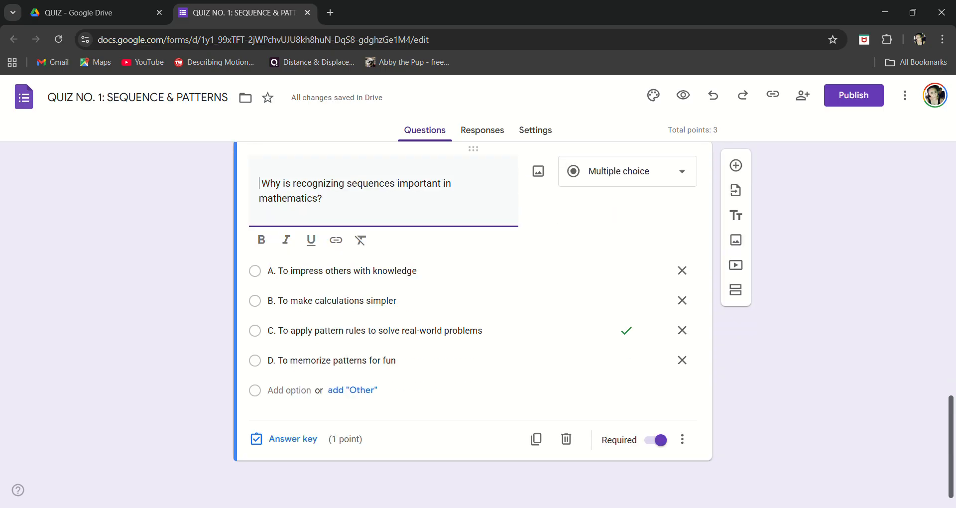
pyautogui.click(736, 166)
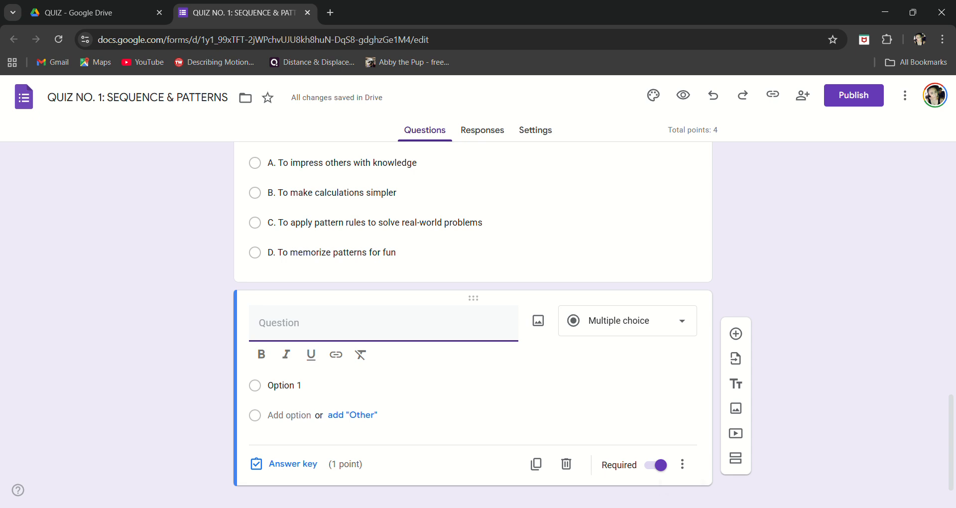
pyautogui.click(513, 507)
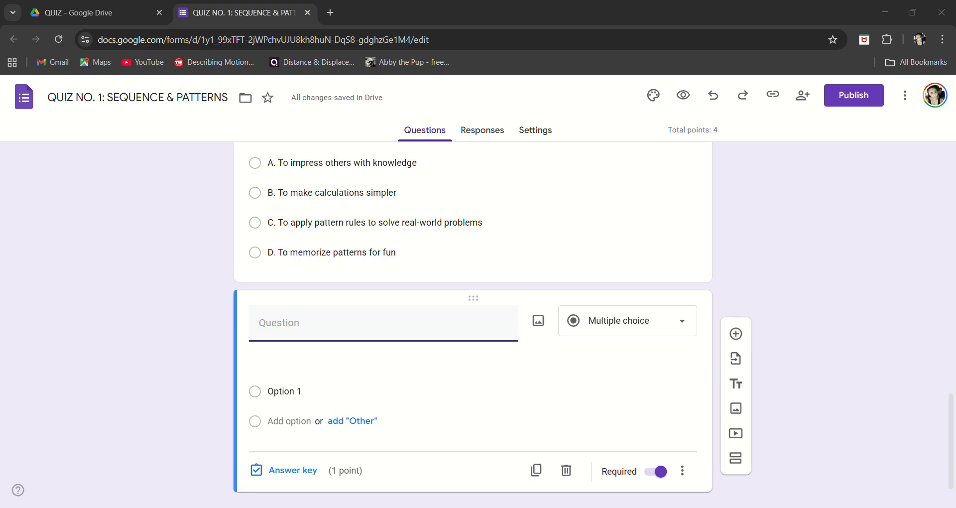
pyautogui.hotkey('alt', 'Tab')
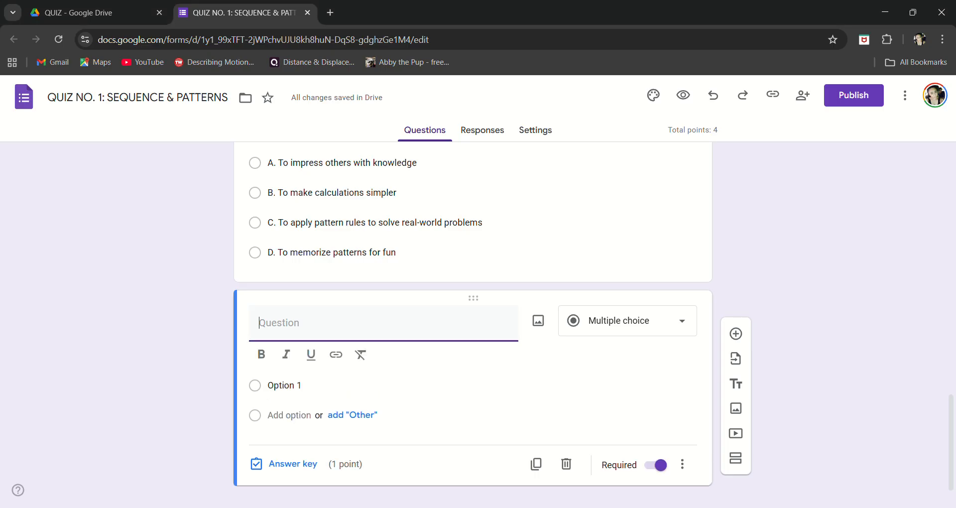
pyautogui.write('_____1.  How can understanding sequences benefit daily life?')
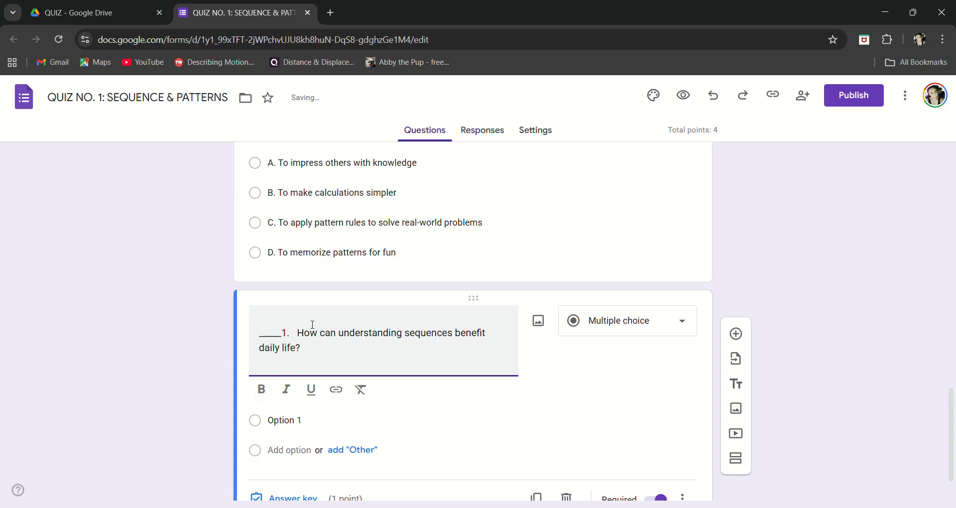
pyautogui.moveTo(299, 330); pyautogui.dragTo(132, 332)
pyautogui.press('BackSpace')
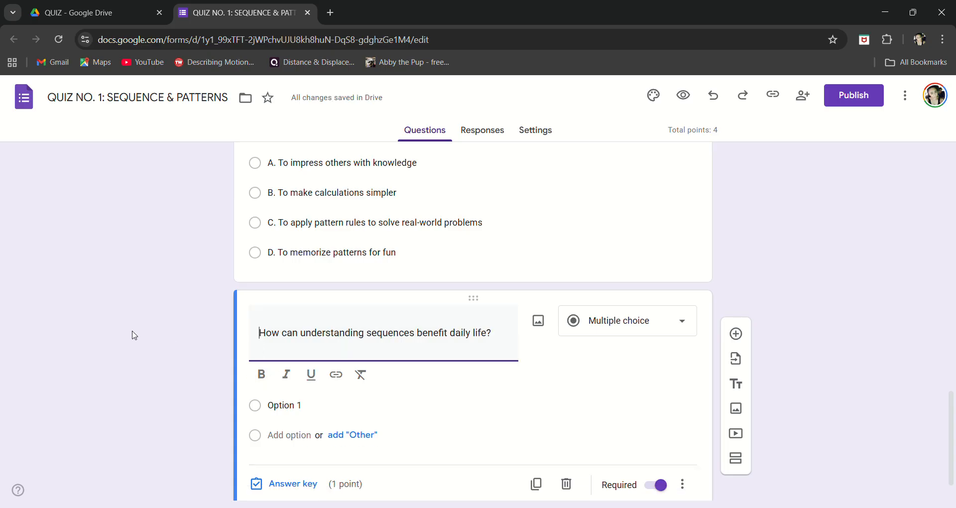
# Enter the four copied answer options, "A. Sequences are only useful for academic purposes" through "D. Understanding sequences has no practical applications"
pyautogui.click(614, 506)
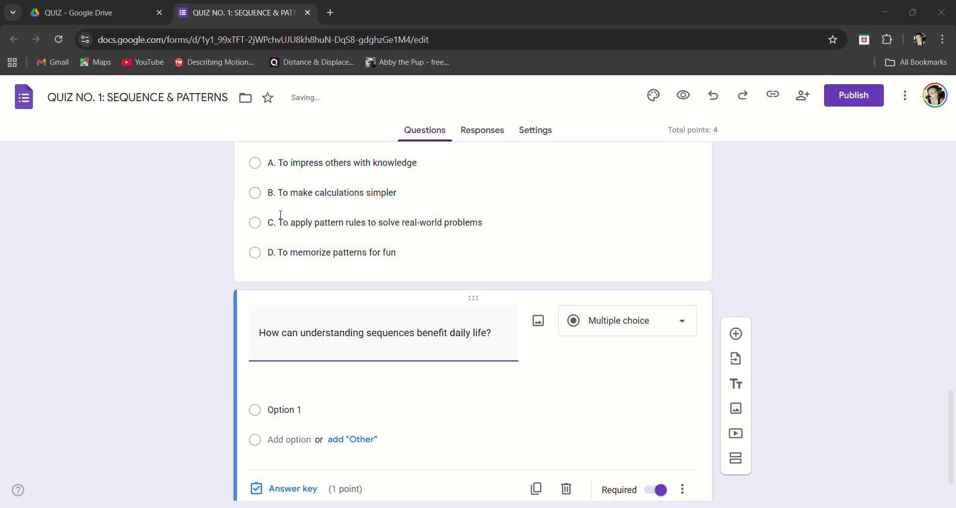
pyautogui.click(614, 507)
pyautogui.click(289, 405)
pyautogui.write('A. Sequences are only useful for academic purposes B. Identifying patterns can lead to better problem-solving skills C. Recognizing sequences is not essential for artistic expression D. Understanding sequences has no practical applications')
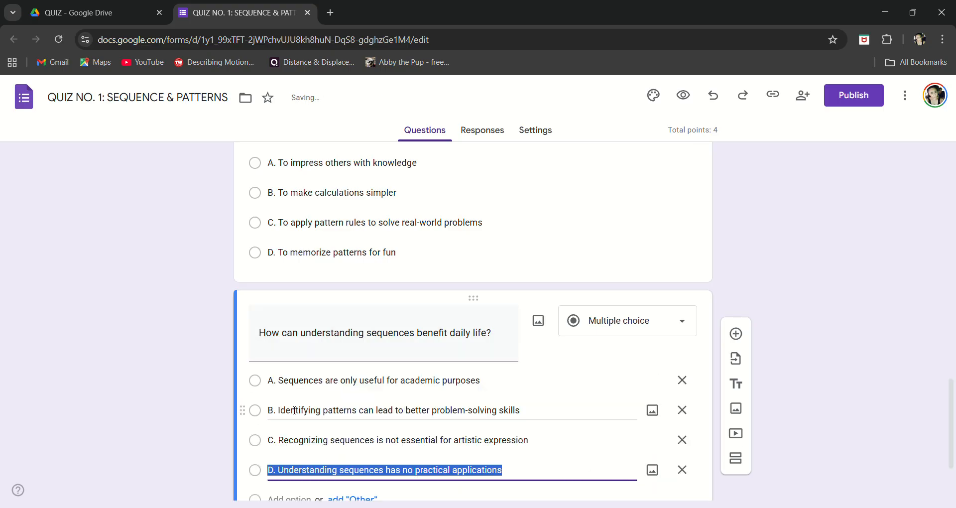
# Mark "B. Identifying patterns can lead to better problem-solving skills" as the correct answer in the question's answer key
pyautogui.scroll(-3, 953, 396)
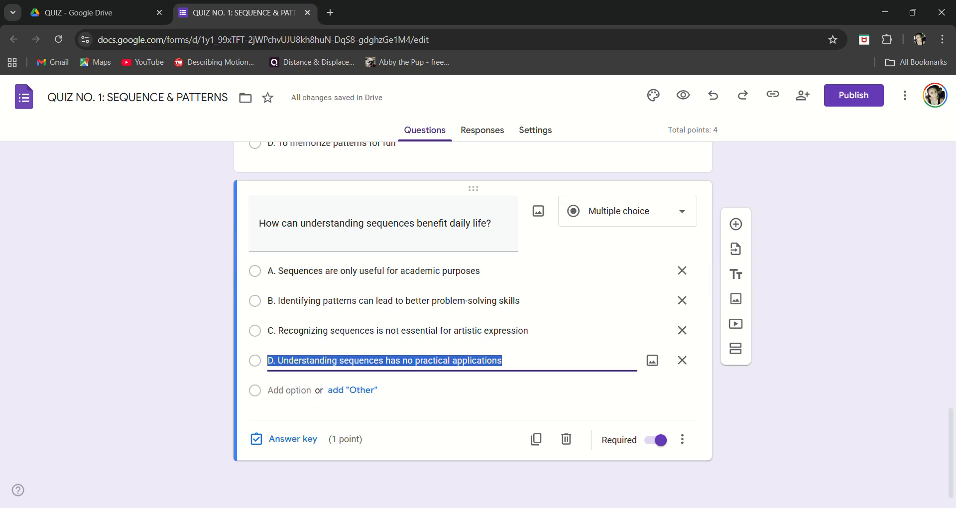
pyautogui.hotkey('alt', 'Tab')
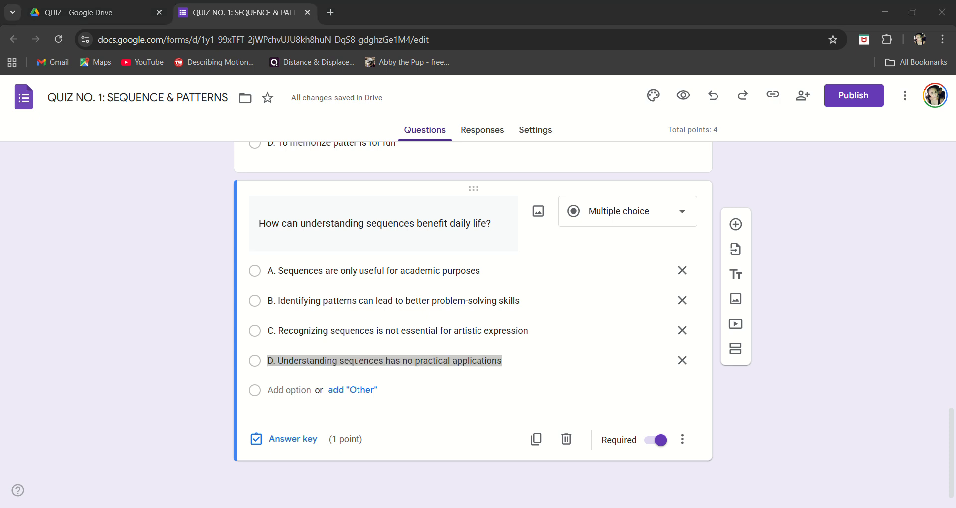
pyautogui.hotkey('alt', 'Tab')
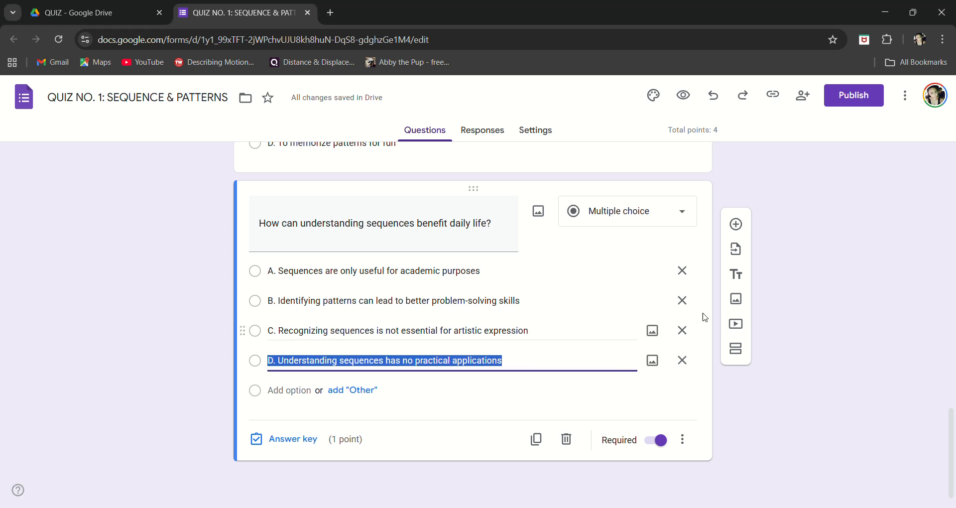
pyautogui.click(325, 441)
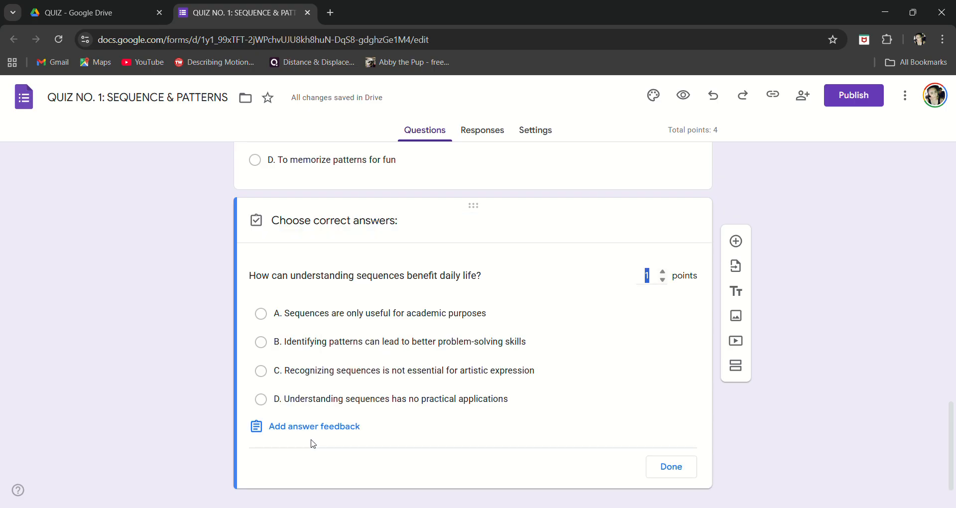
pyautogui.click(297, 342)
pyautogui.click(676, 467)
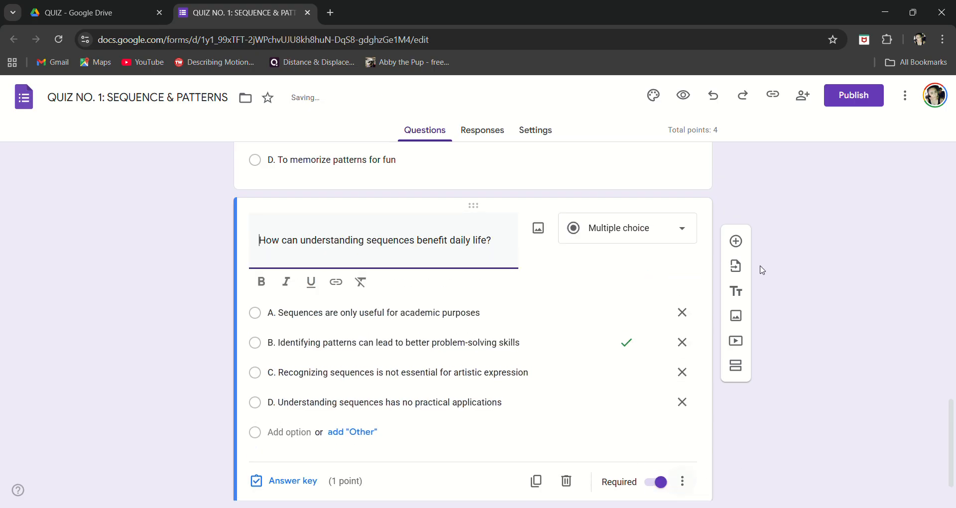
# Add a multiple-choice question reading "How do harmonic sequences differ from arithmetic and geometric sequences?" without the leading blank line and number
pyautogui.click(736, 241)
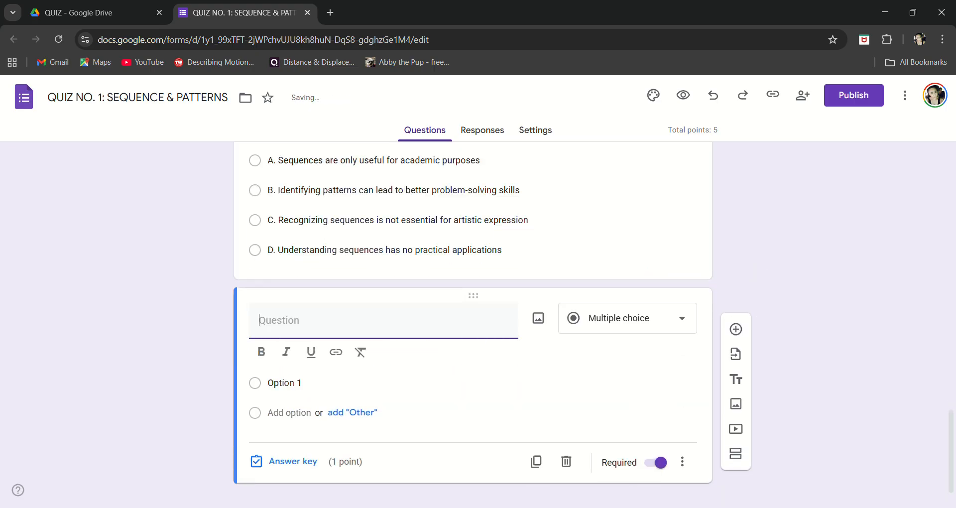
pyautogui.hotkey('alt', 'Tab')
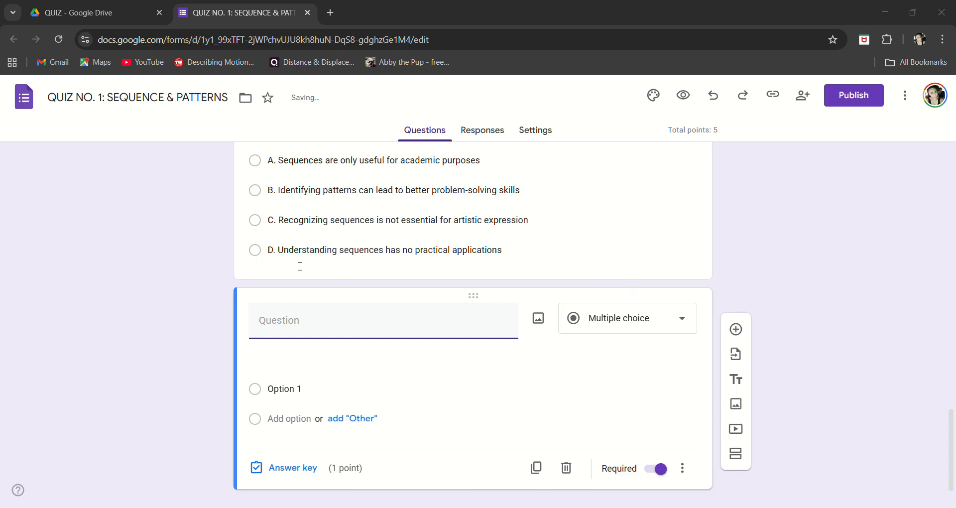
pyautogui.hotkey('alt', 'Tab')
pyautogui.write('_____1.\tHow do harmonic sequences differ from arithmetic and geometric sequences?')
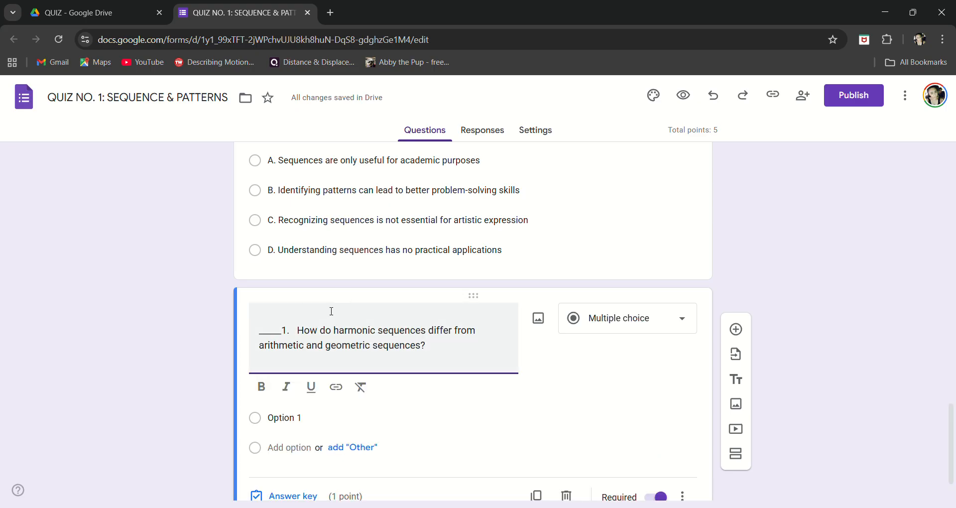
pyautogui.moveTo(297, 330); pyautogui.dragTo(209, 284)
pyautogui.press('BackSpace')
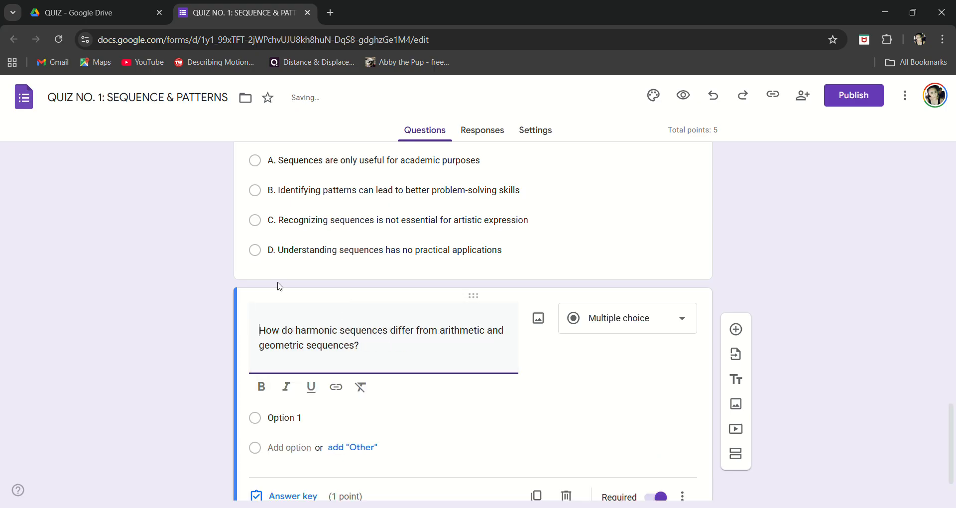
# Enter the four copied answer options, "A. Harmonic sequences involve subtraction" through "D. Harmonic sequences are unrelated to numbers"
pyautogui.hotkey('alt', 'Tab')
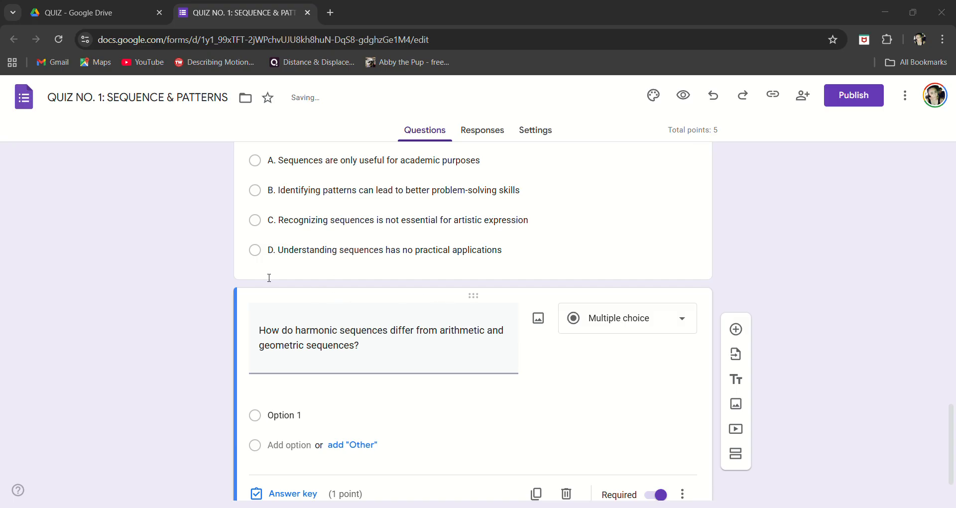
pyautogui.hotkey('alt', 'Tab')
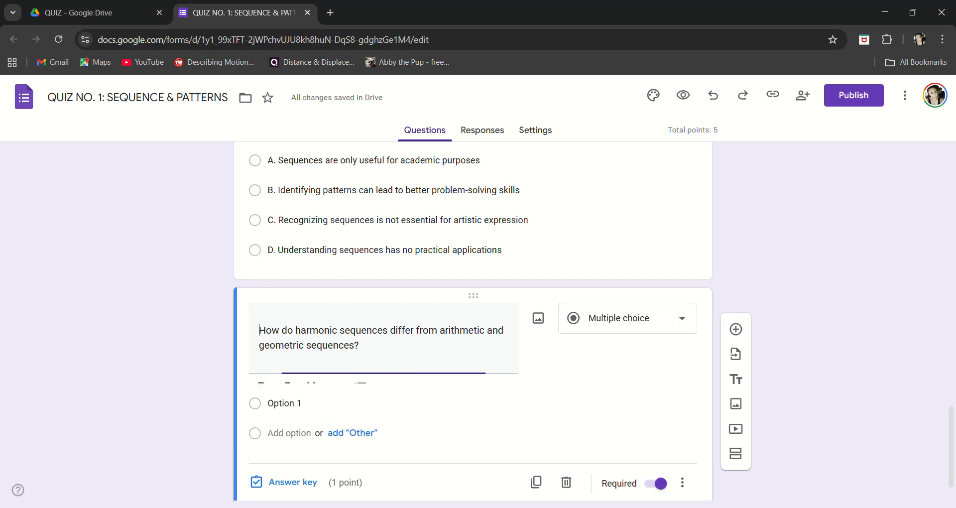
pyautogui.click(319, 422)
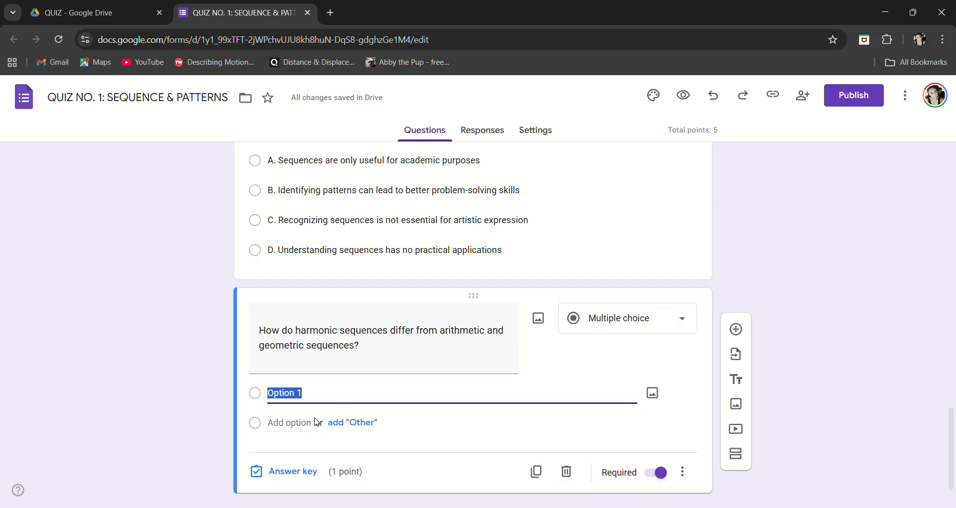
pyautogui.write('A. Harmonic sequences involve subtraction B. Harmonic sequences are not infinite C. Harmonic sequences involve reciprocals D. Harmonic sequences are unrelated to numbers')
# Mark "C. Harmonic sequences involve reciprocals" as the correct answer in the harmonic sequences question's answer key
pyautogui.scroll(-3, 950, 401)
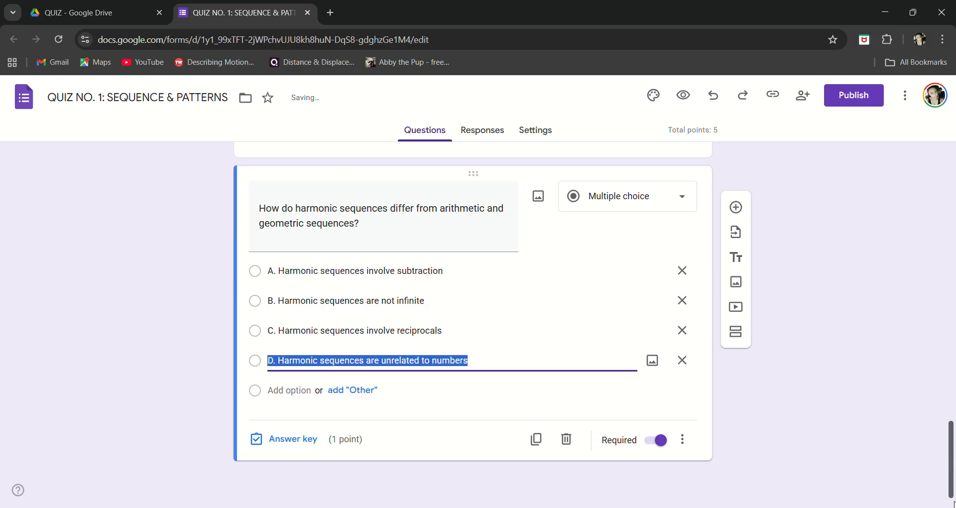
pyautogui.click(287, 440)
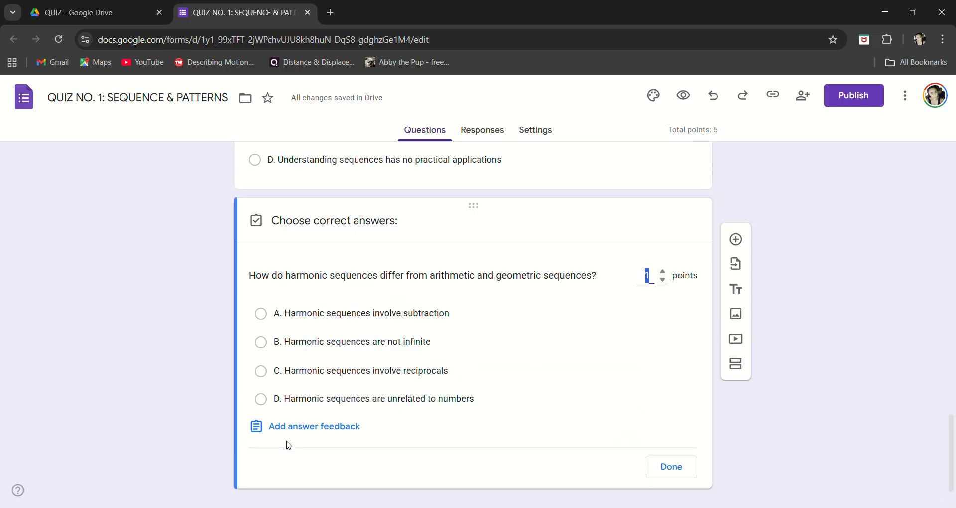
pyautogui.click(292, 371)
pyautogui.click(673, 469)
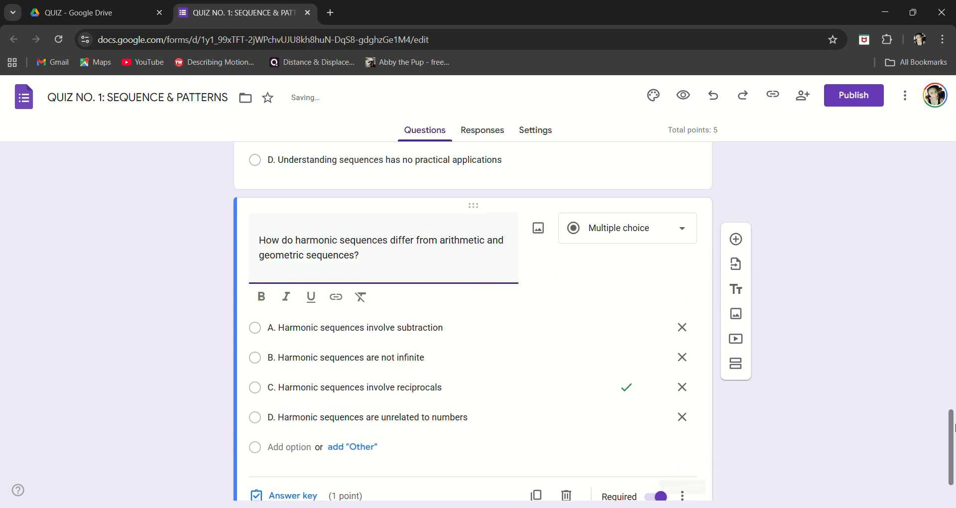
# Try the indigo and light blue theme colors on the form and settle on red
pyautogui.moveTo(951, 448); pyautogui.dragTo(950, 84)
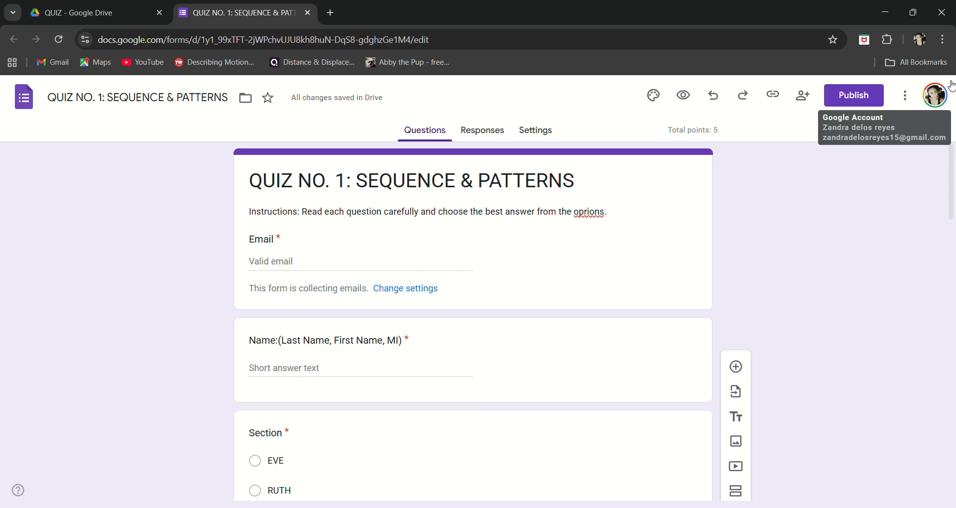
pyautogui.click(655, 102)
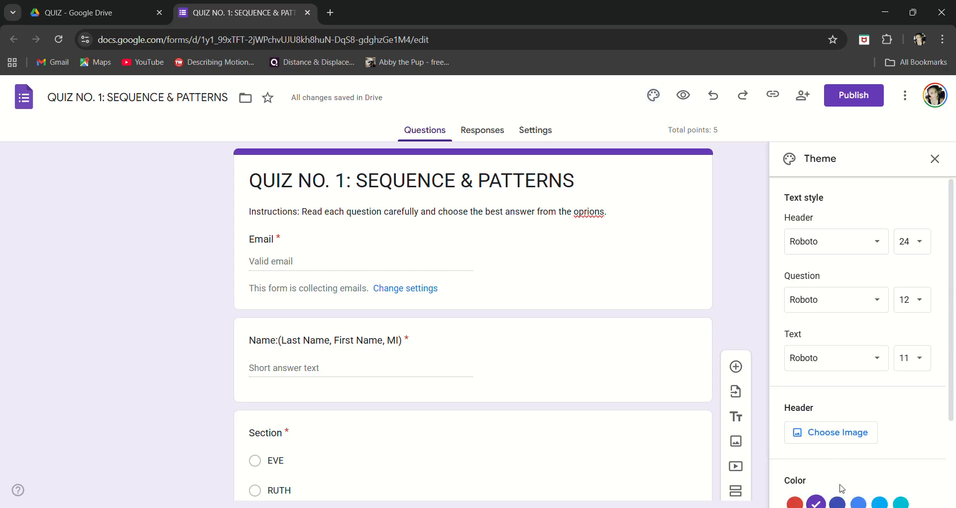
pyautogui.click(839, 502)
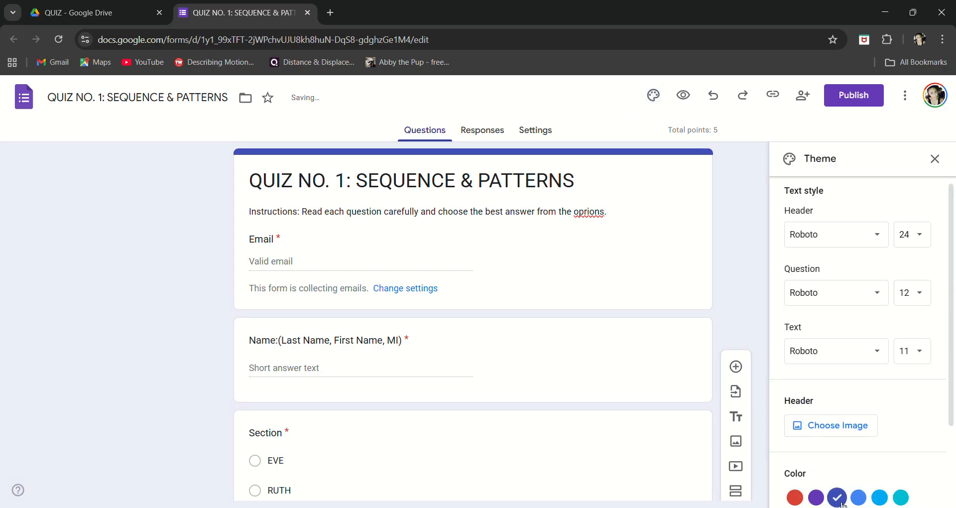
pyautogui.click(879, 497)
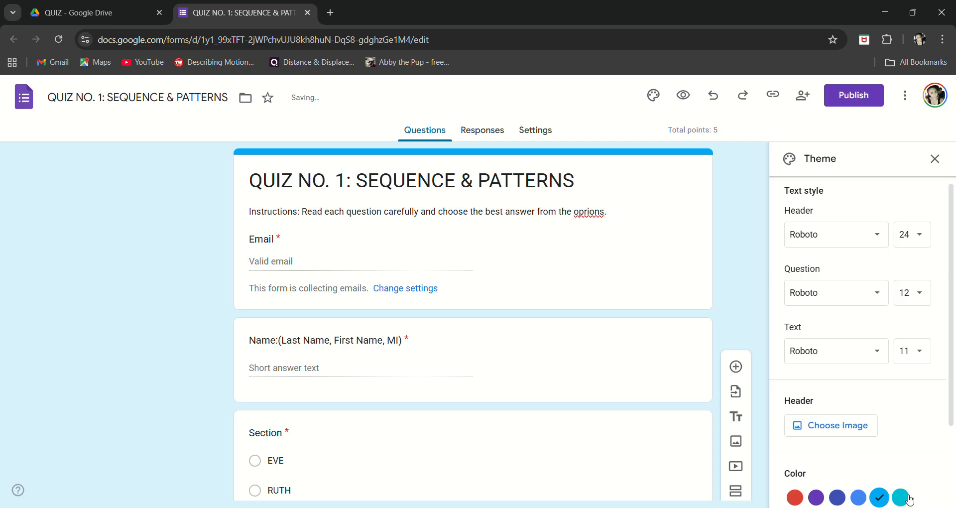
pyautogui.click(795, 497)
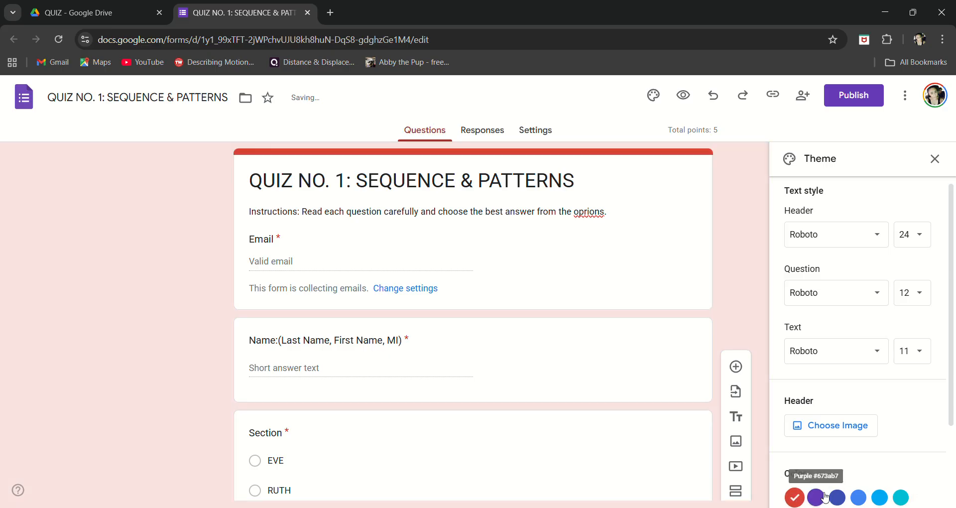
# Compare the available form background shades, apply the darkest pink one, and close the theme settings
pyautogui.moveTo(952, 295); pyautogui.dragTo(951, 381)
pyautogui.click(879, 467)
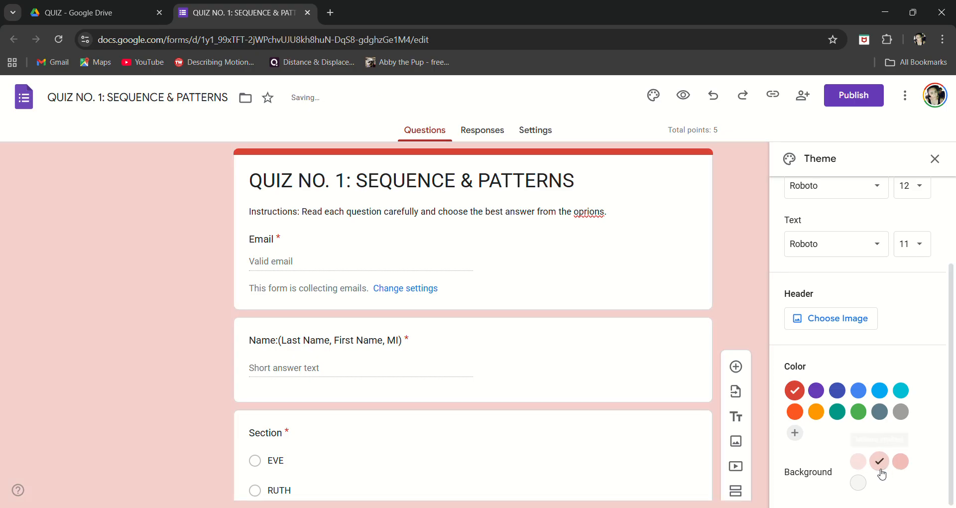
pyautogui.click(860, 486)
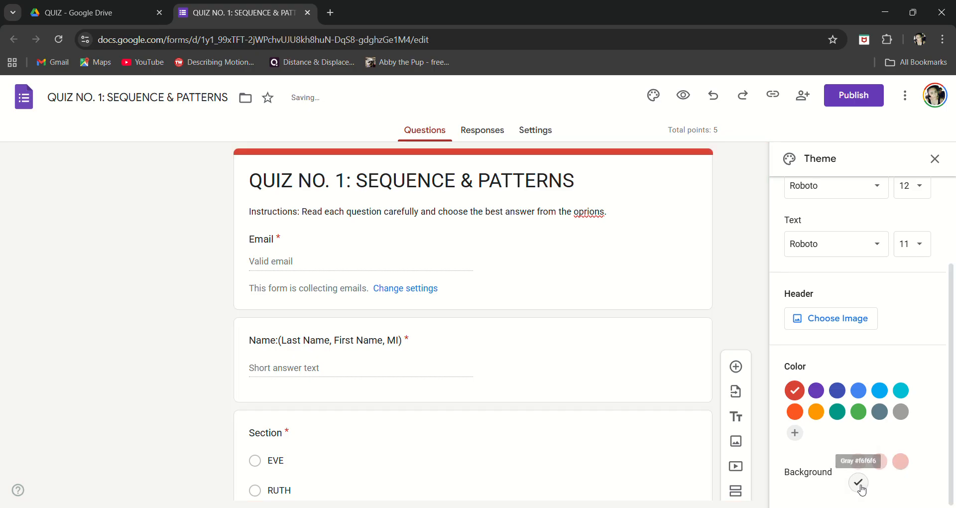
pyautogui.click(903, 464)
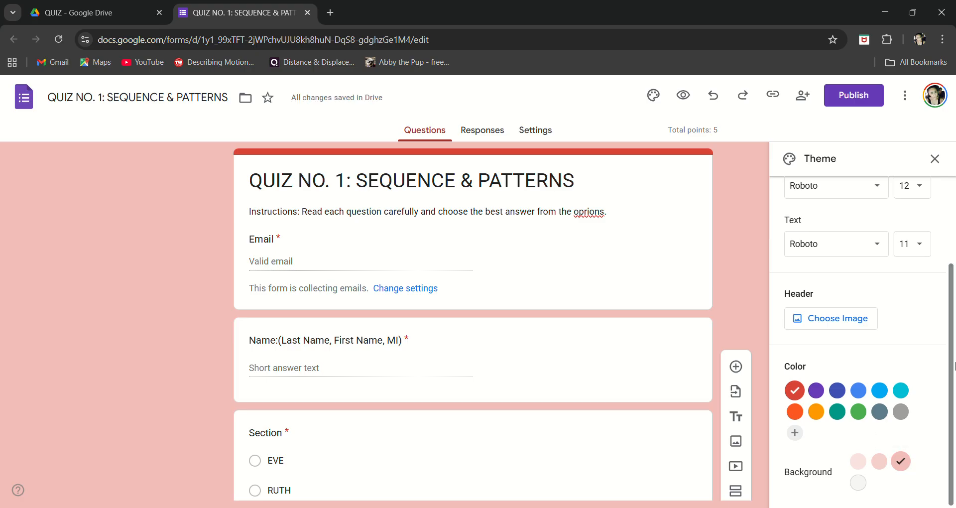
pyautogui.click(935, 159)
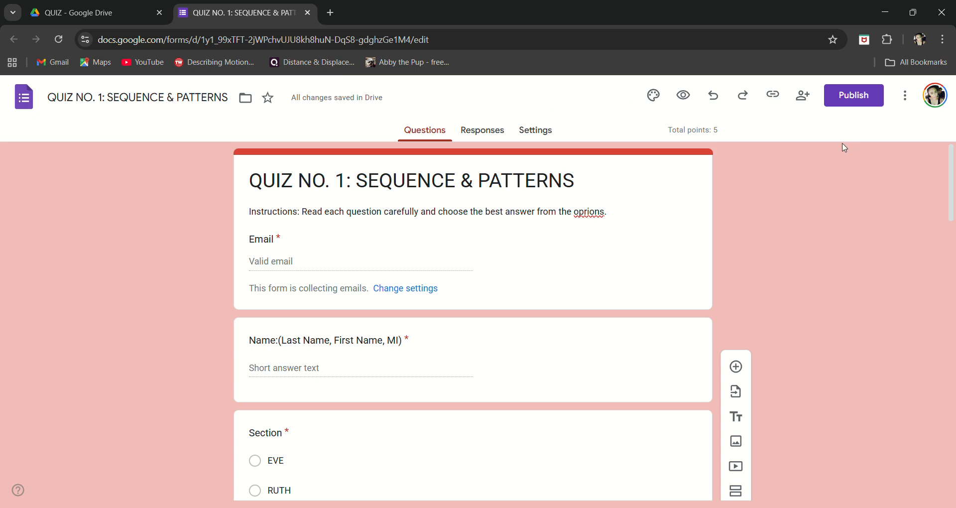
# Preview the quiz as respondents see it and return to editing the form
pyautogui.click(682, 100)
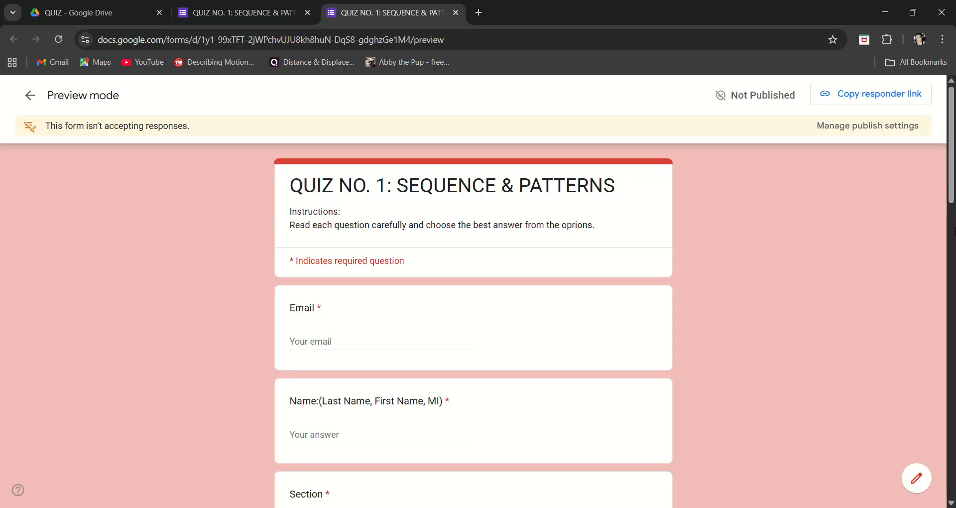
pyautogui.moveTo(952, 194); pyautogui.dragTo(948, 90)
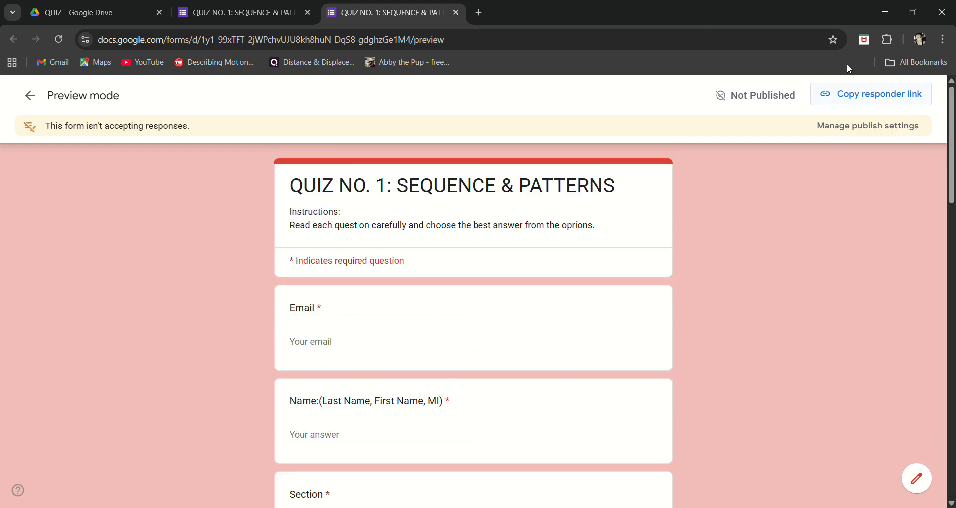
pyautogui.click(31, 96)
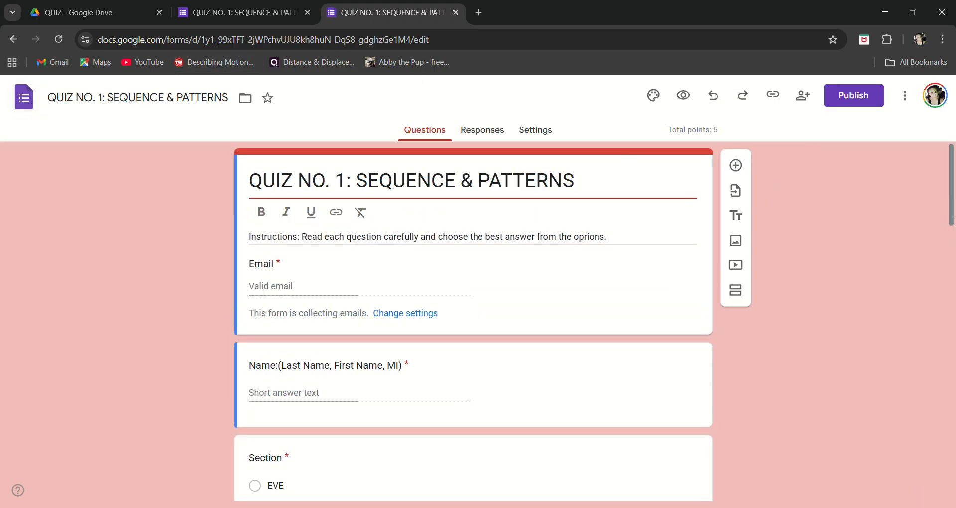
pyautogui.moveTo(952, 222); pyautogui.dragTo(955, 504)
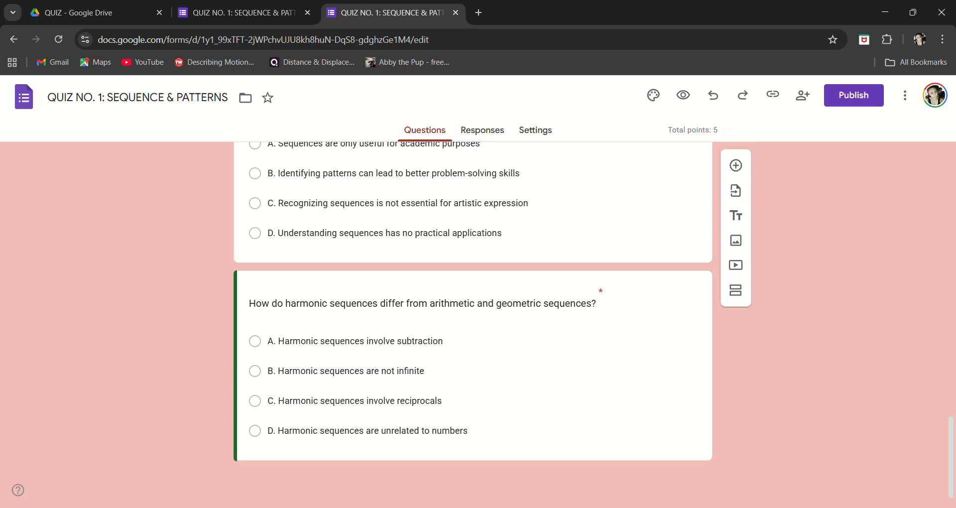
pyautogui.click(737, 167)
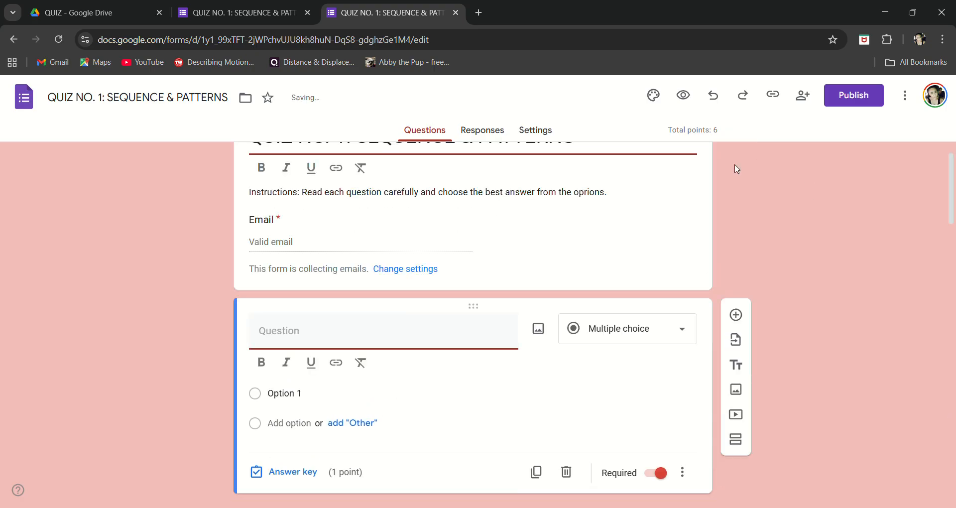
pyautogui.click(661, 339)
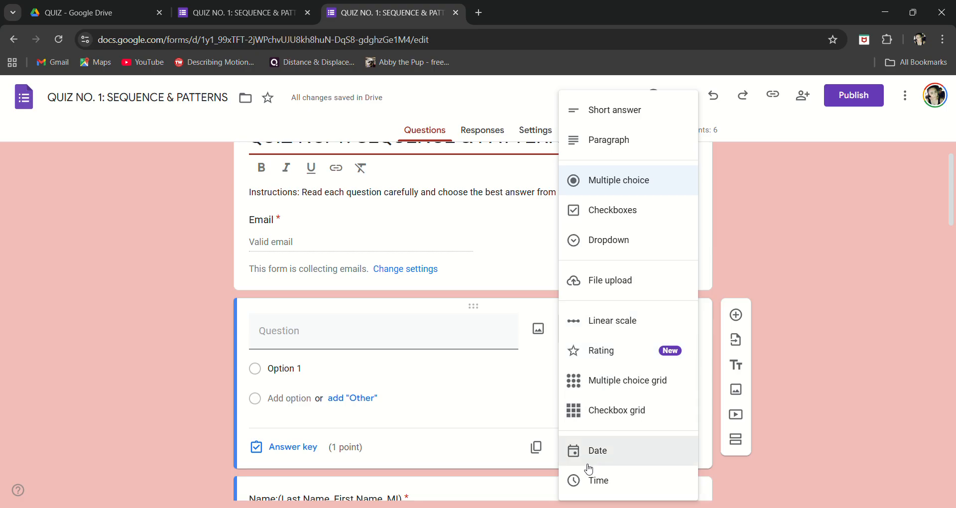
pyautogui.click(802, 231)
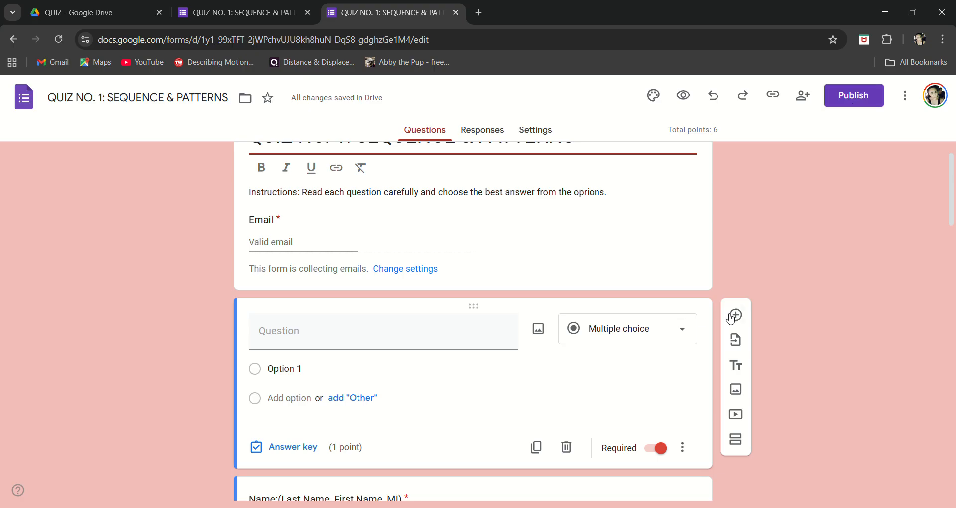
pyautogui.click(566, 447)
# Publish the form with anyone with the link as responders
pyautogui.click(857, 99)
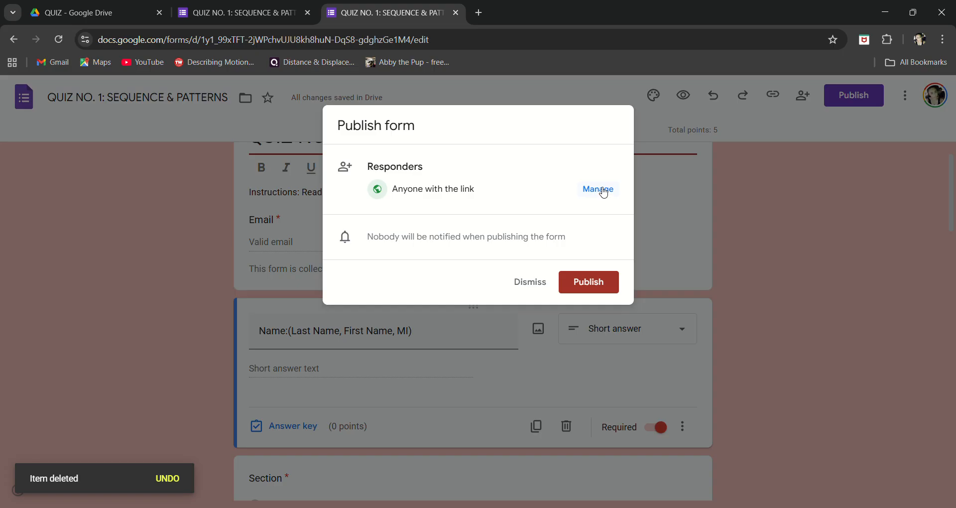
pyautogui.click(589, 284)
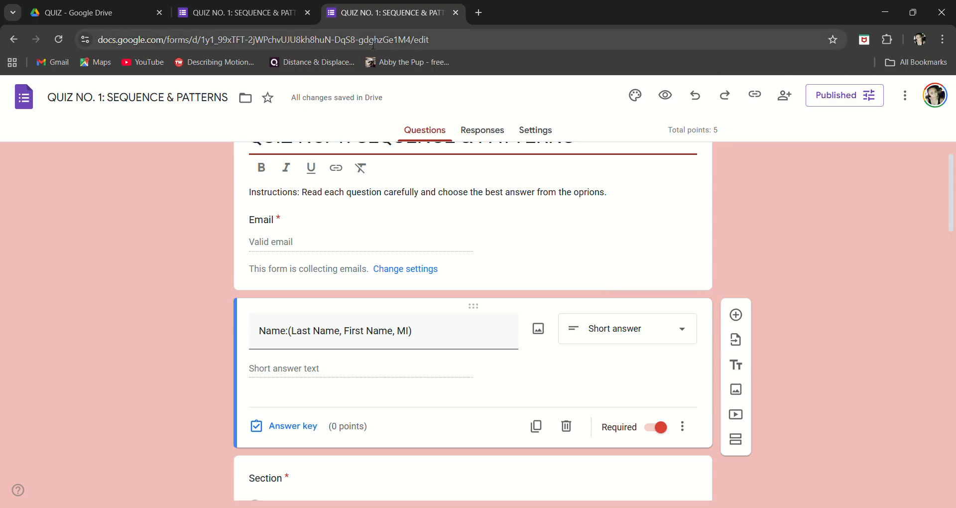
# Check the form's responses and the destination options for sending them to a spreadsheet, without creating one
pyautogui.click(481, 135)
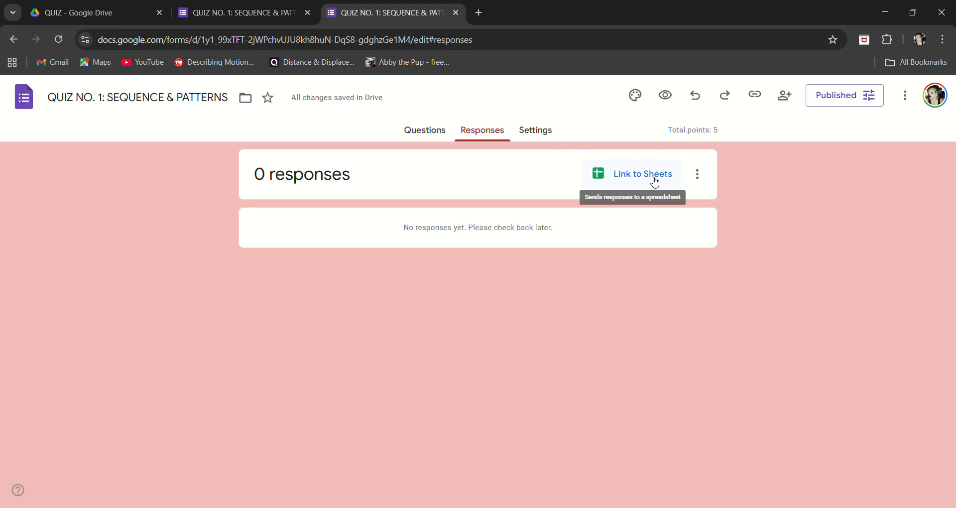
pyautogui.click(698, 176)
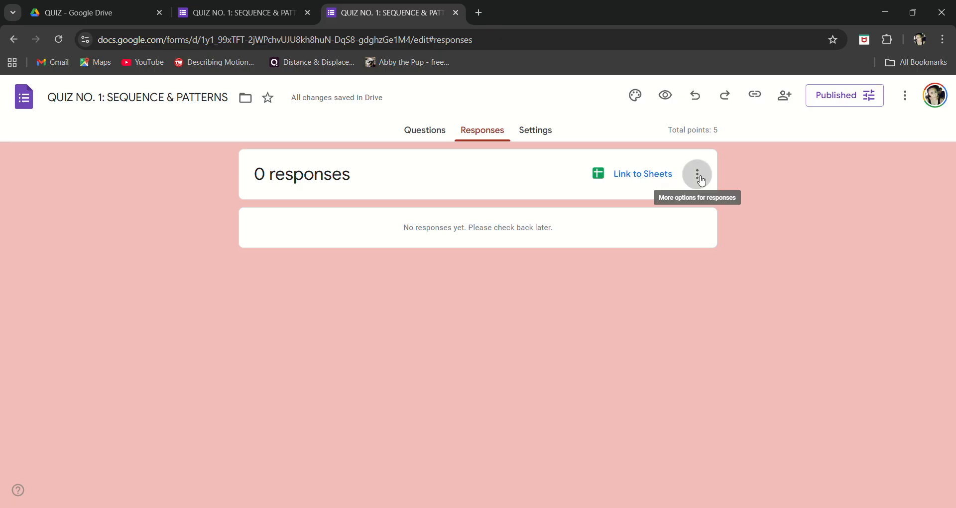
pyautogui.click(787, 205)
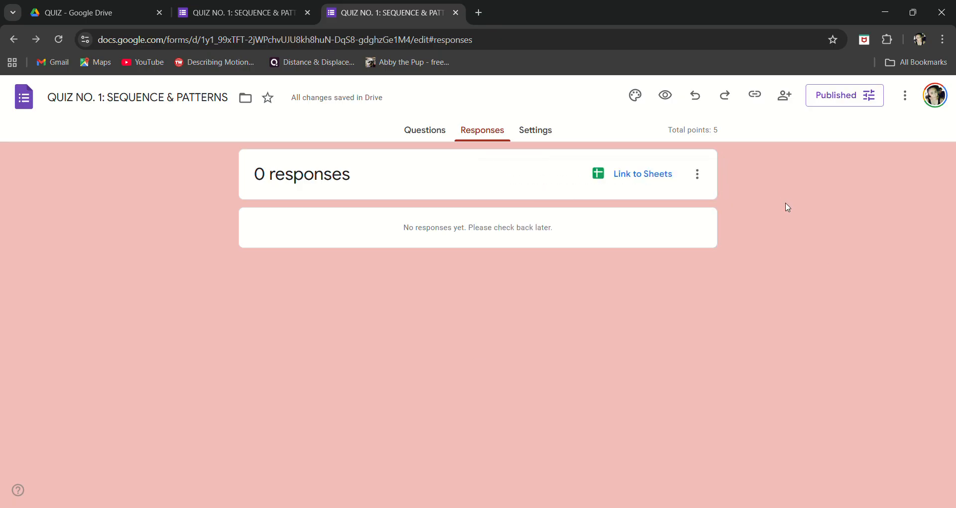
pyautogui.click(660, 179)
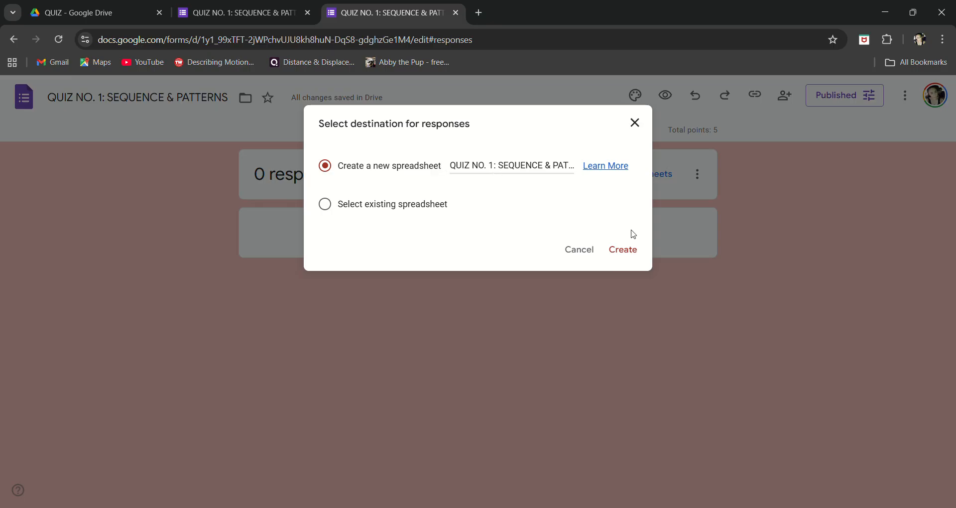
pyautogui.click(635, 122)
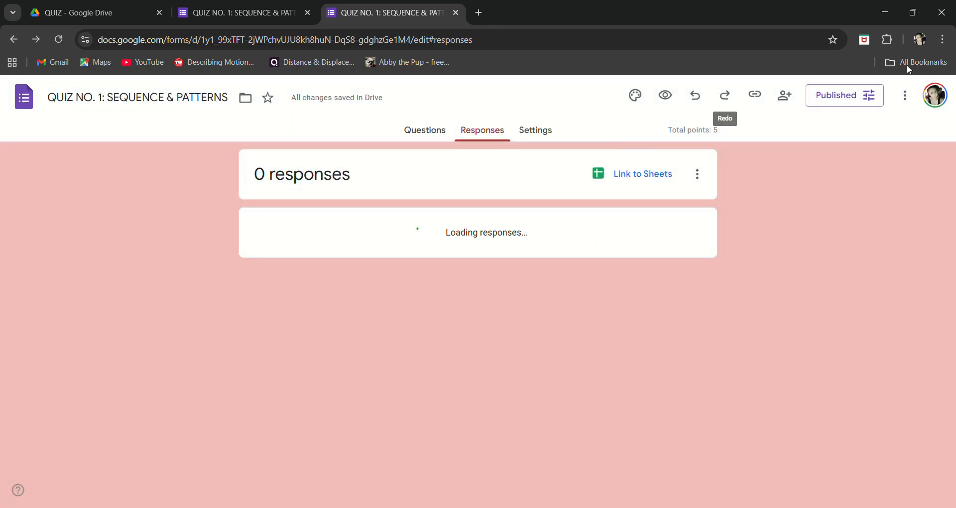